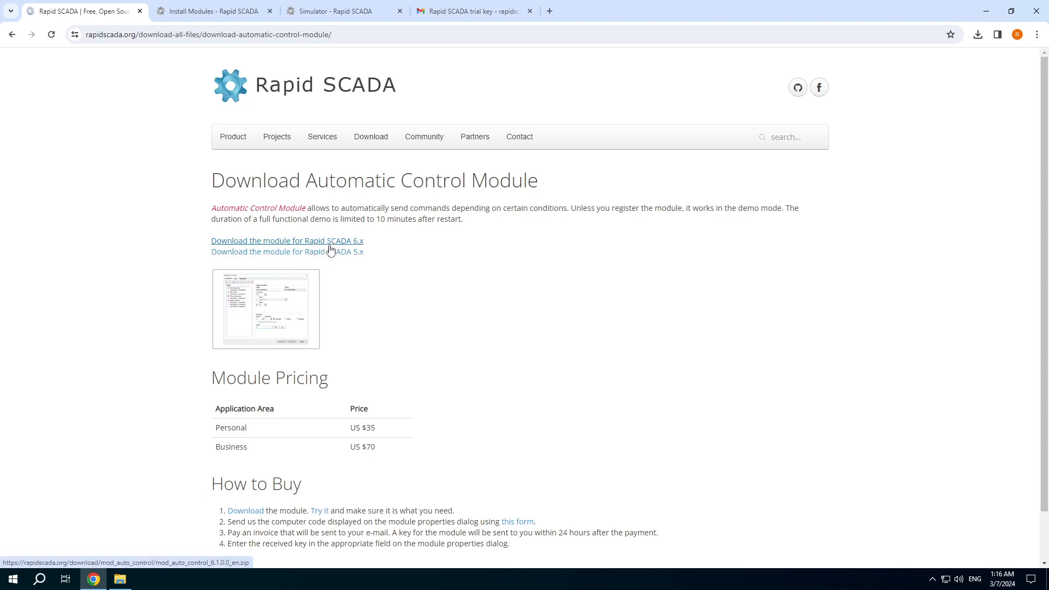
Download the Automatic Control Module package for Rapid SCADA 6.x and glance at the Install Modules documentation.
right_click(330, 244)
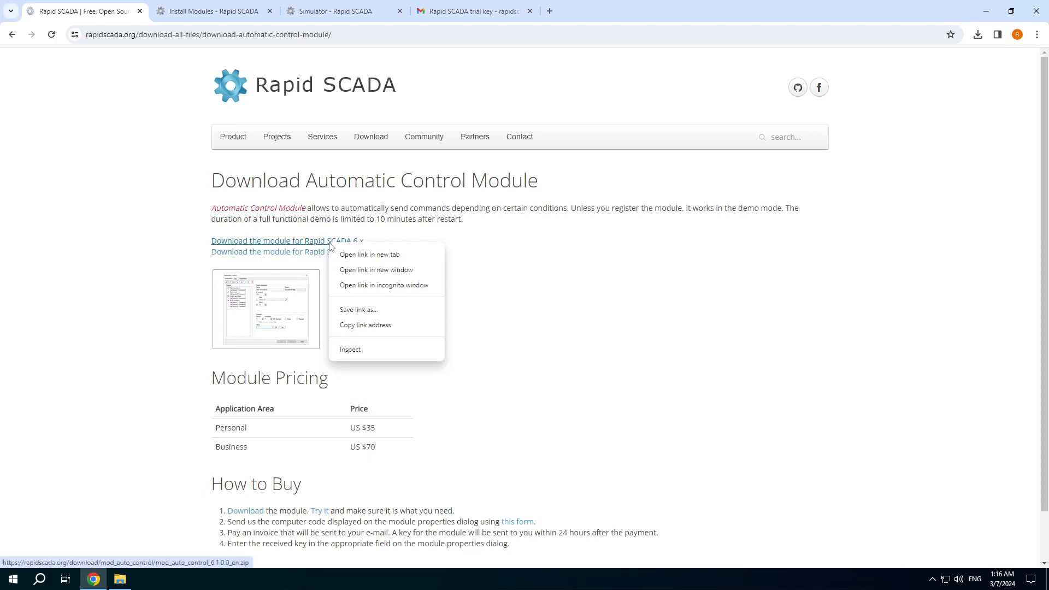
left_click(377, 309)
left_click(451, 313)
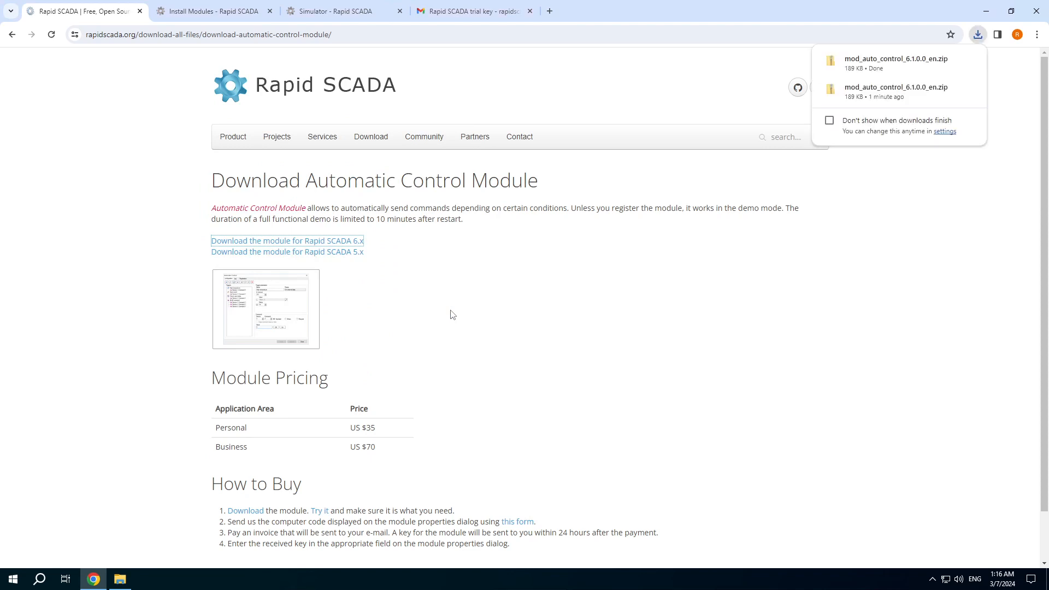
left_click(198, 17)
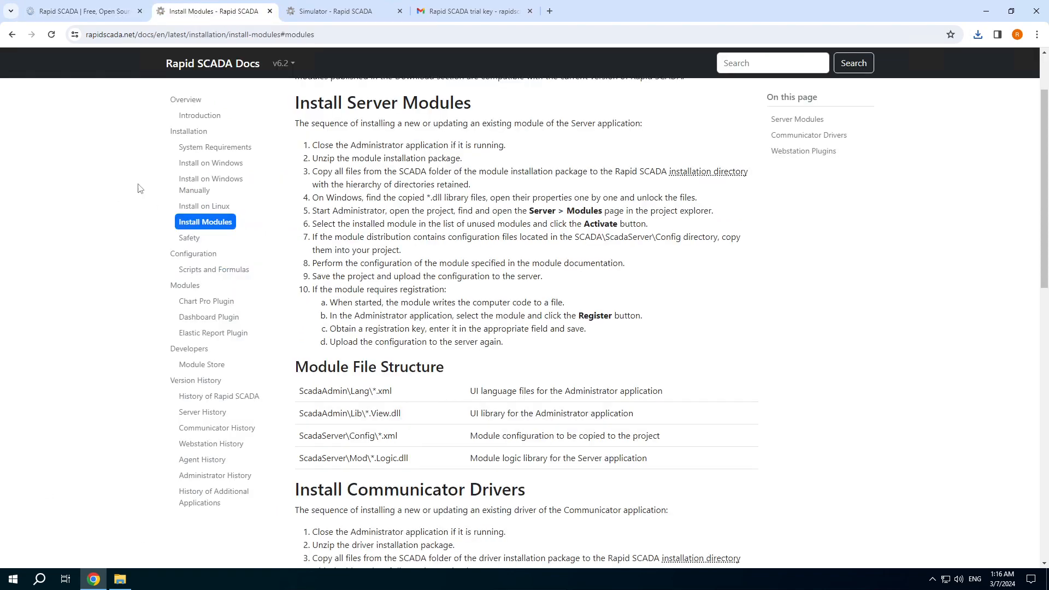
left_click(70, 14)
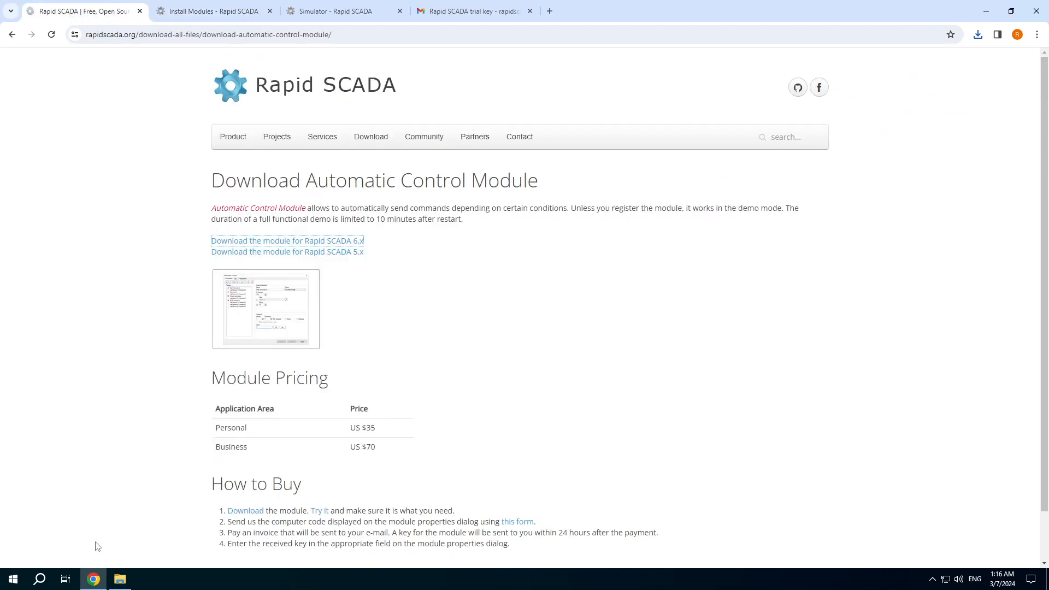
Switch to File Explorer and extract mod_auto_control_6.1.0.0_en into its own folder in Downloads.
left_click(120, 579)
left_click(255, 208)
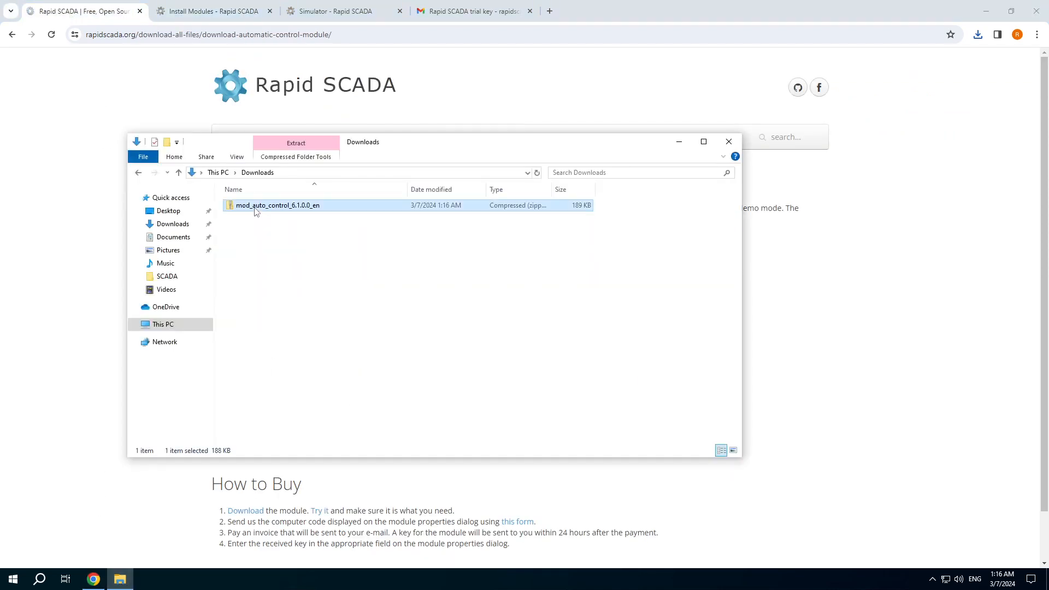
right_click(255, 207)
left_click(288, 247)
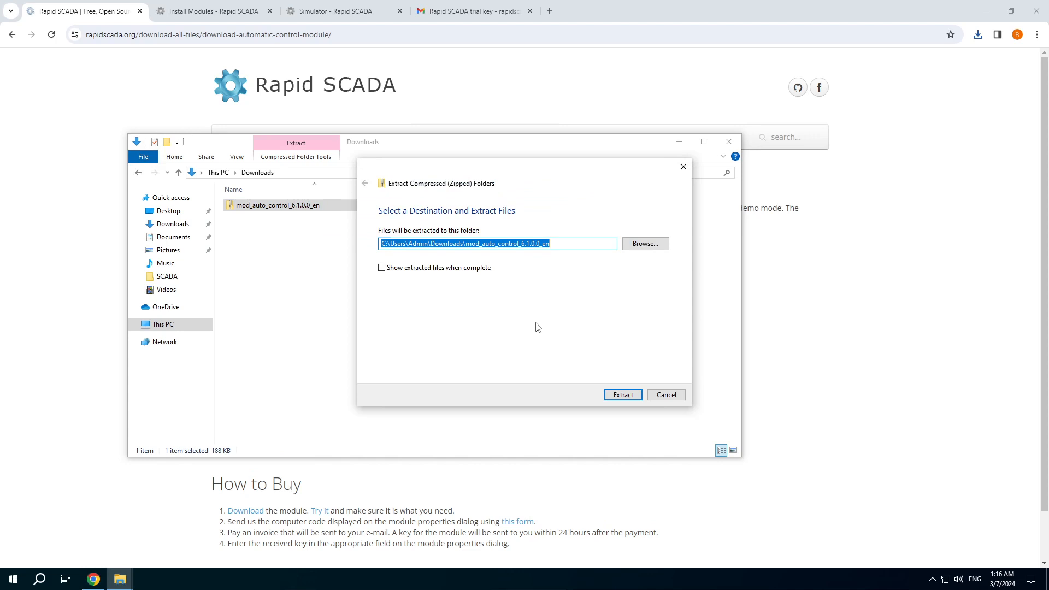
left_click(618, 395)
Copy ScadaAdmin and ScadaServer from the extracted SCADA folder into C:\Program Files\SCADA, granting administrator permission.
double_click(276, 217)
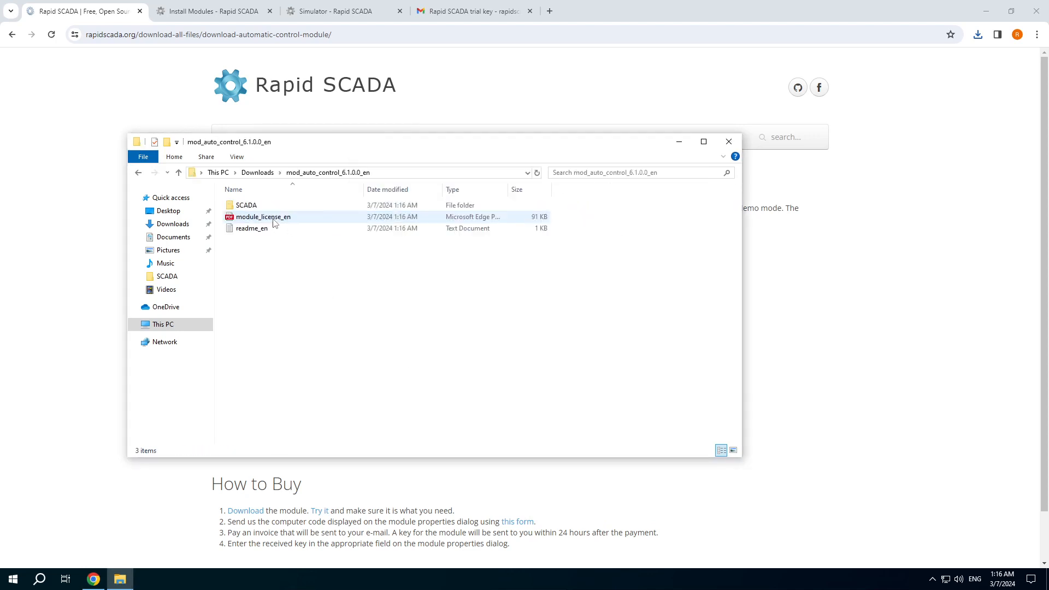
double_click(279, 207)
left_click_drag(304, 240, 257, 206)
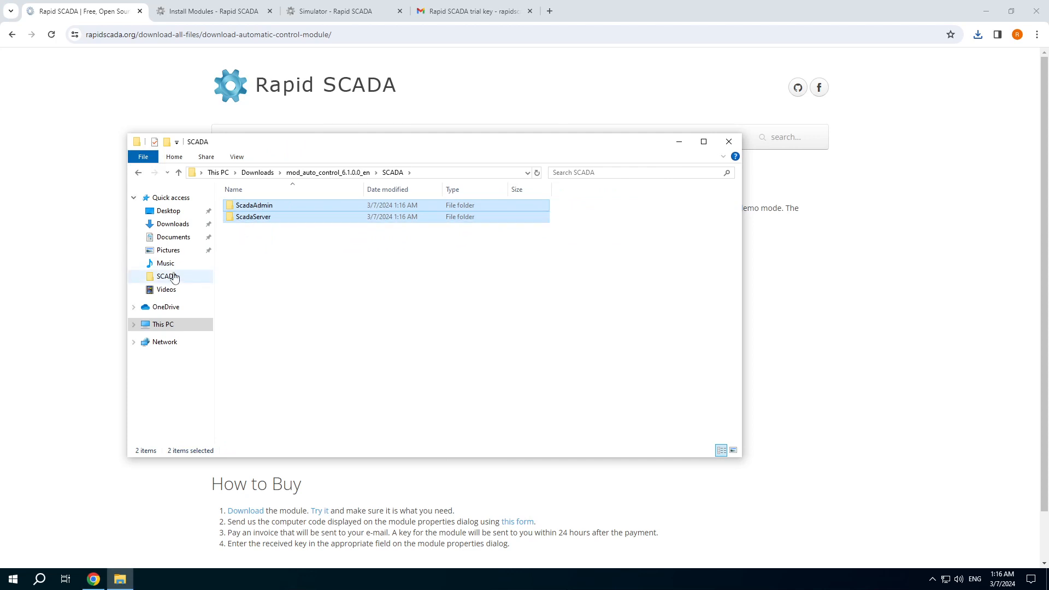
left_click(162, 326)
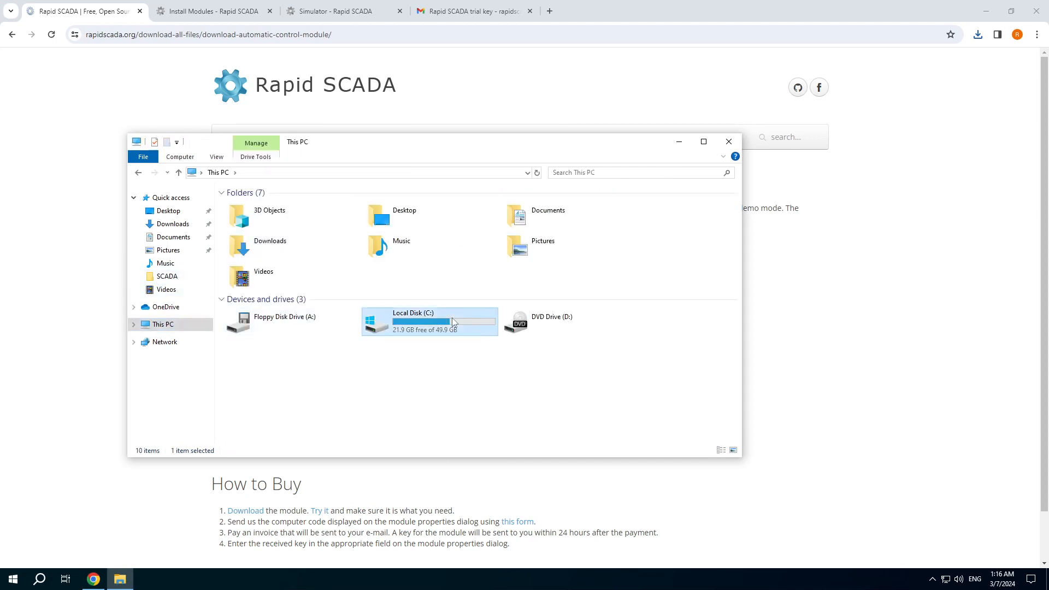
double_click(376, 320)
double_click(274, 231)
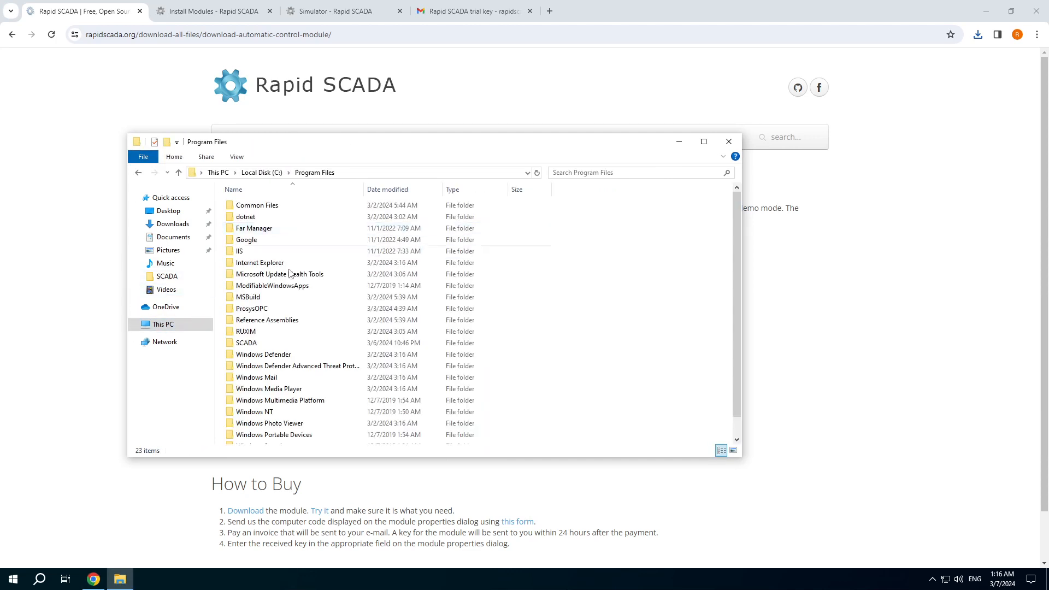
double_click(265, 345)
key("ctrl+v")
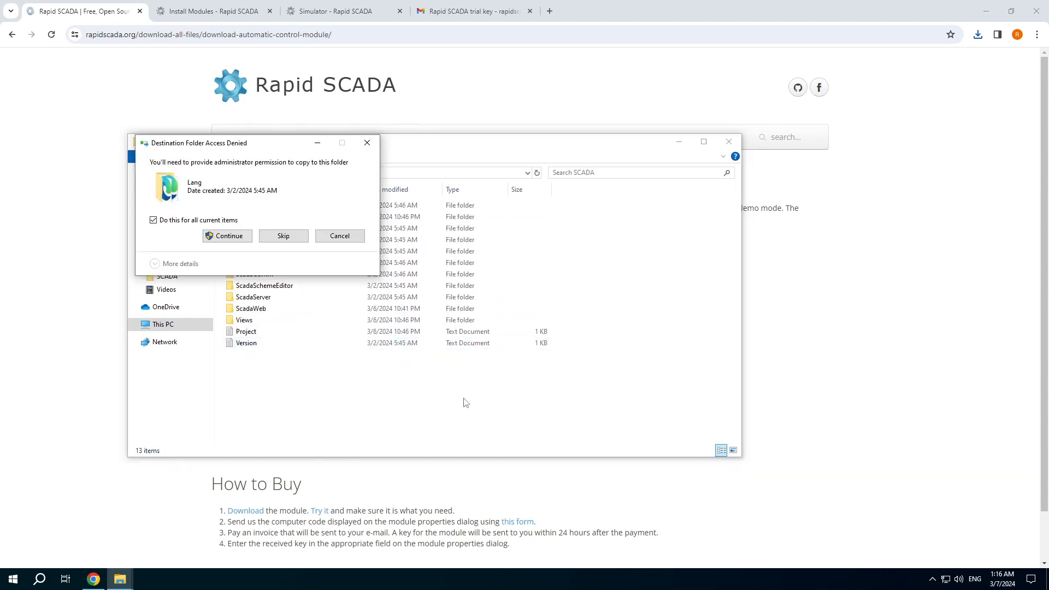
left_click(226, 239)
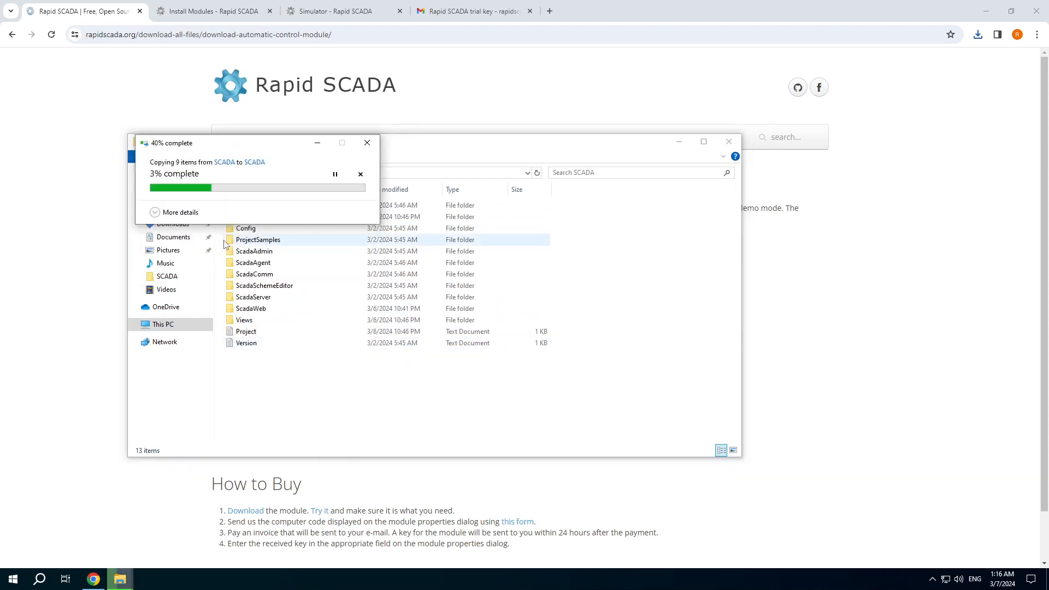
Locate and select ModAutoControl.View.dll in the ScadaAdmin\Lib folder of the SCADA installation.
double_click(248, 252)
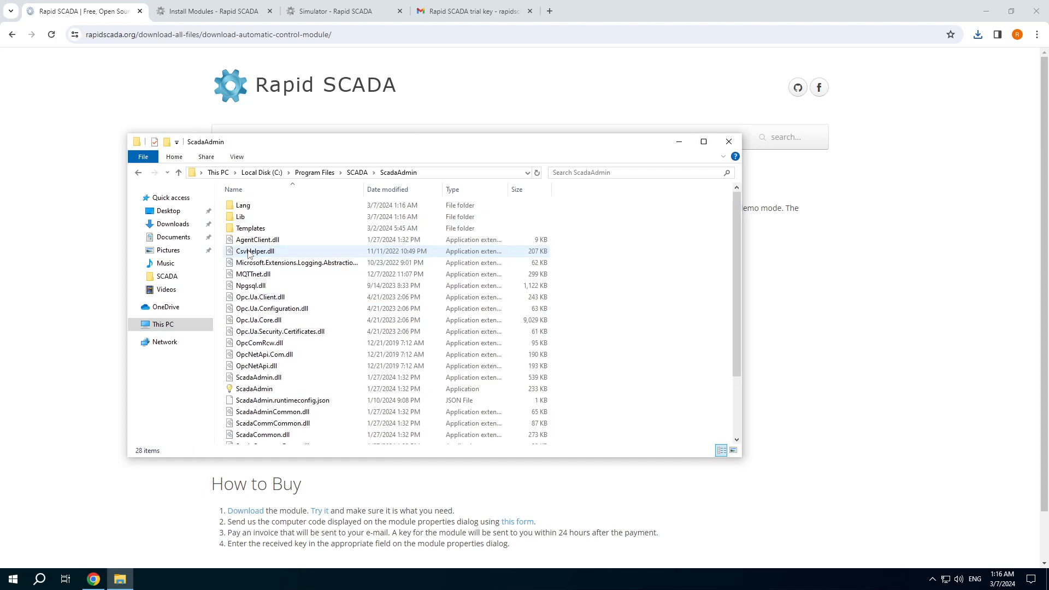
double_click(254, 219)
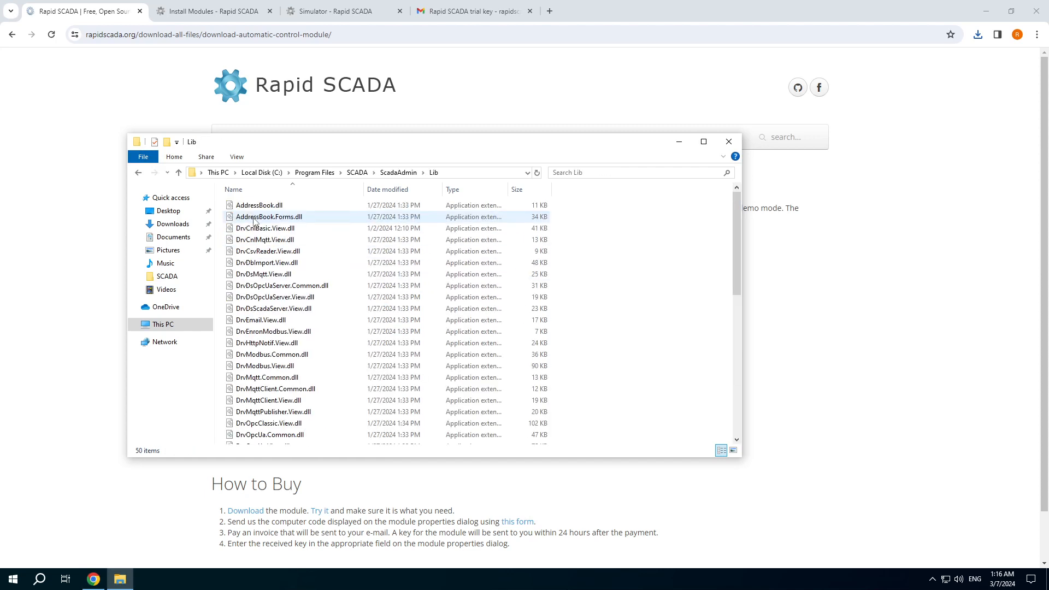
scroll(322, 370, "down", 3)
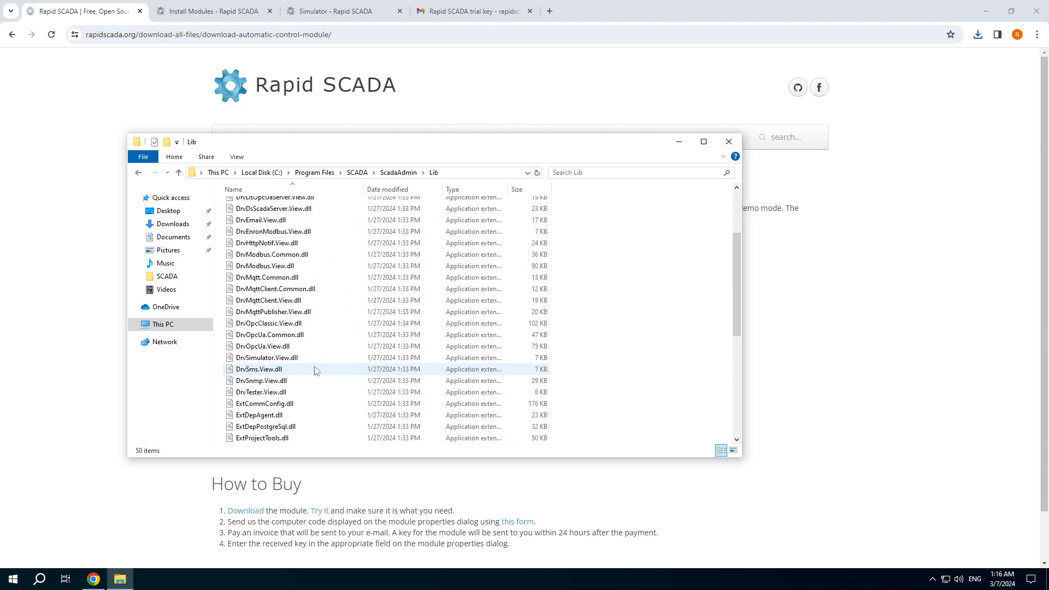
scroll(316, 372, "down", 4)
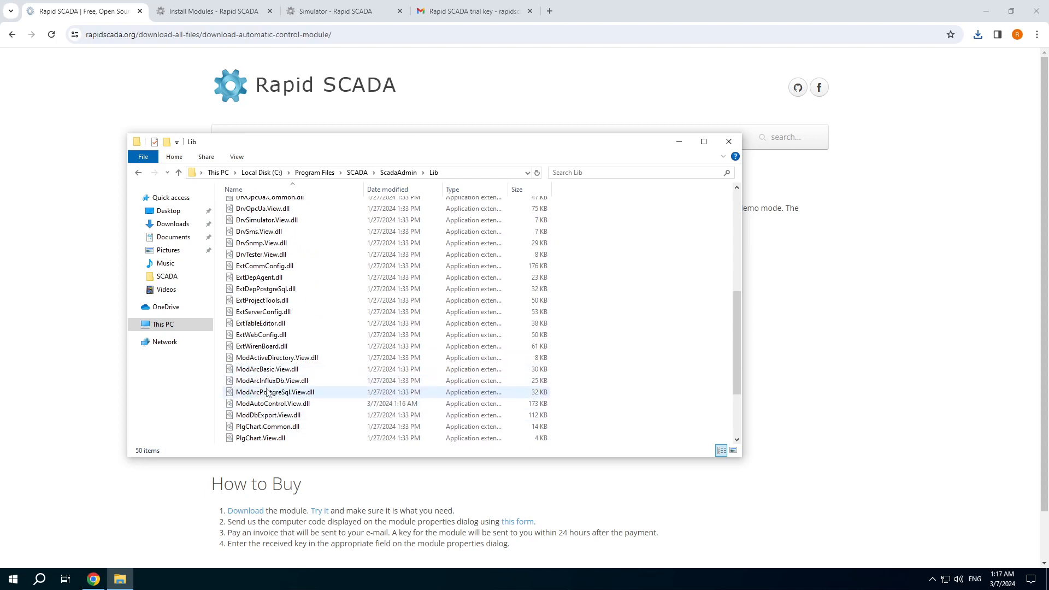
scroll(282, 413, "down", 1)
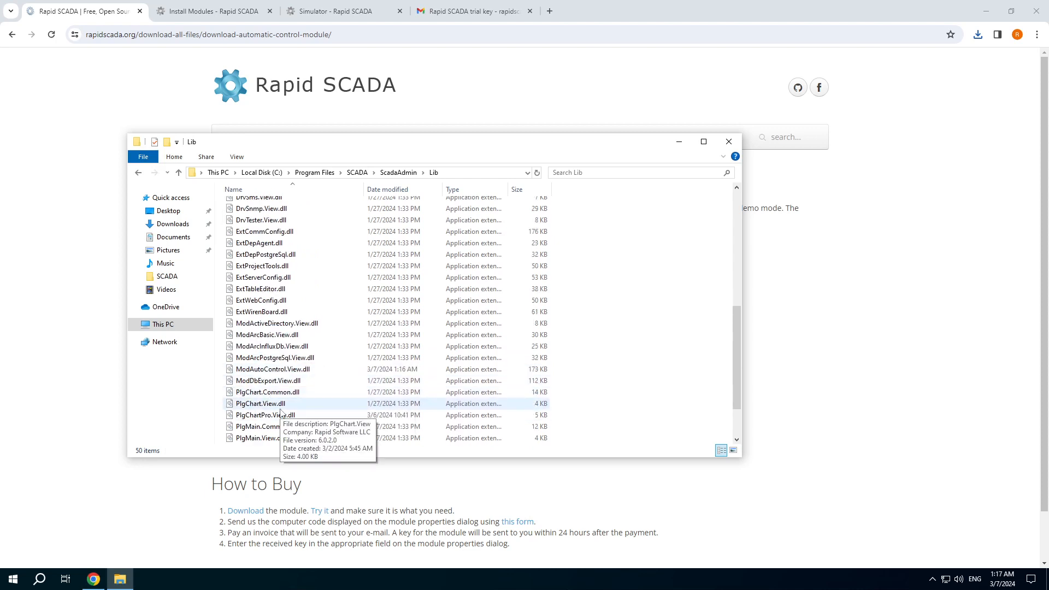
left_click(265, 370)
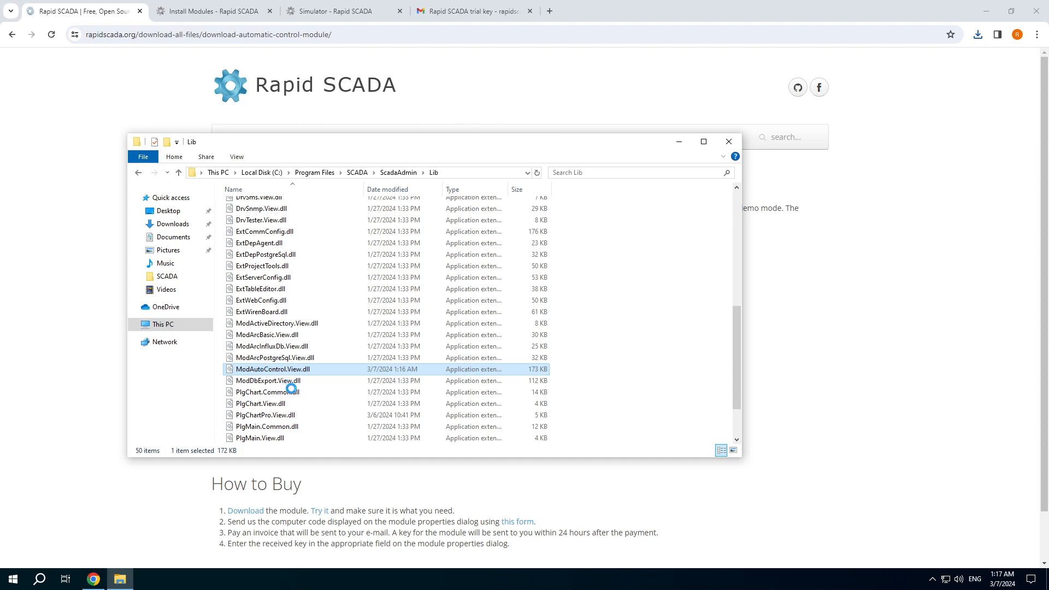
Try to unblock ModAutoControl.View.dll in its file properties, ignoring all attribute errors.
key("shift+F10")
left_click(309, 509)
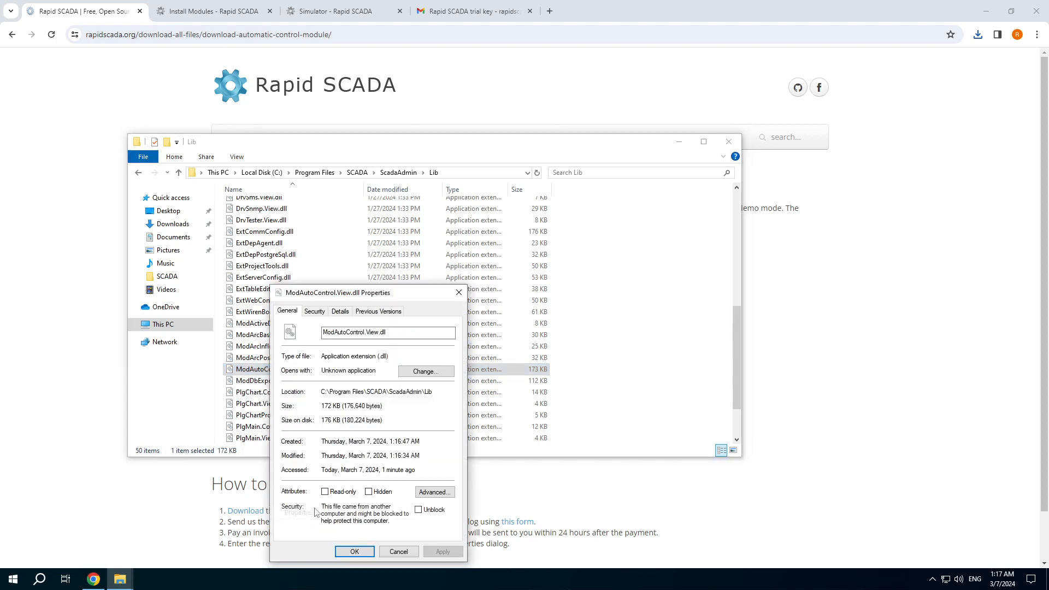
left_click(419, 510)
left_click(354, 551)
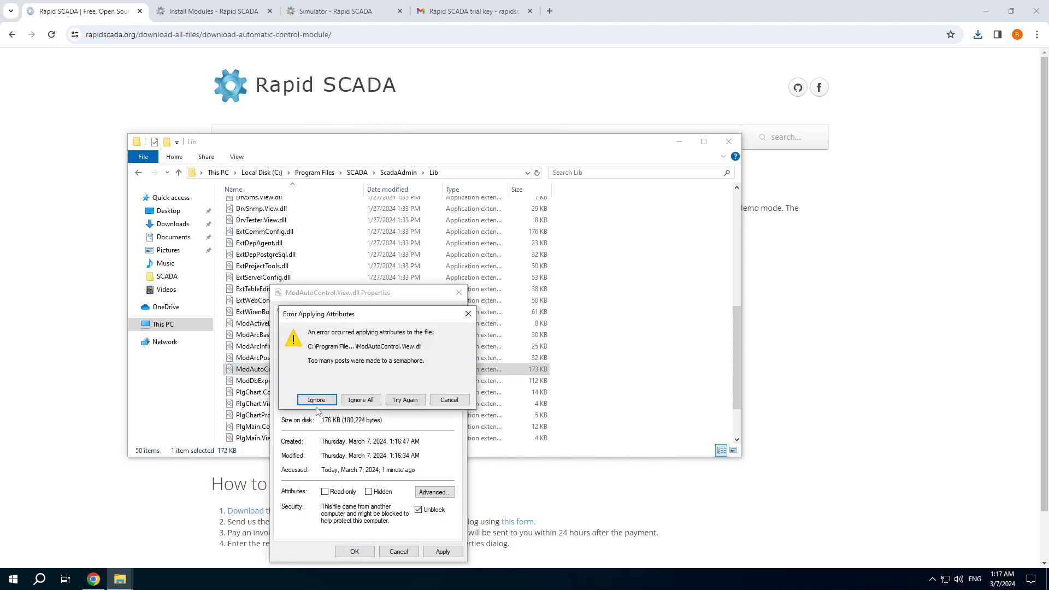
left_click(360, 401)
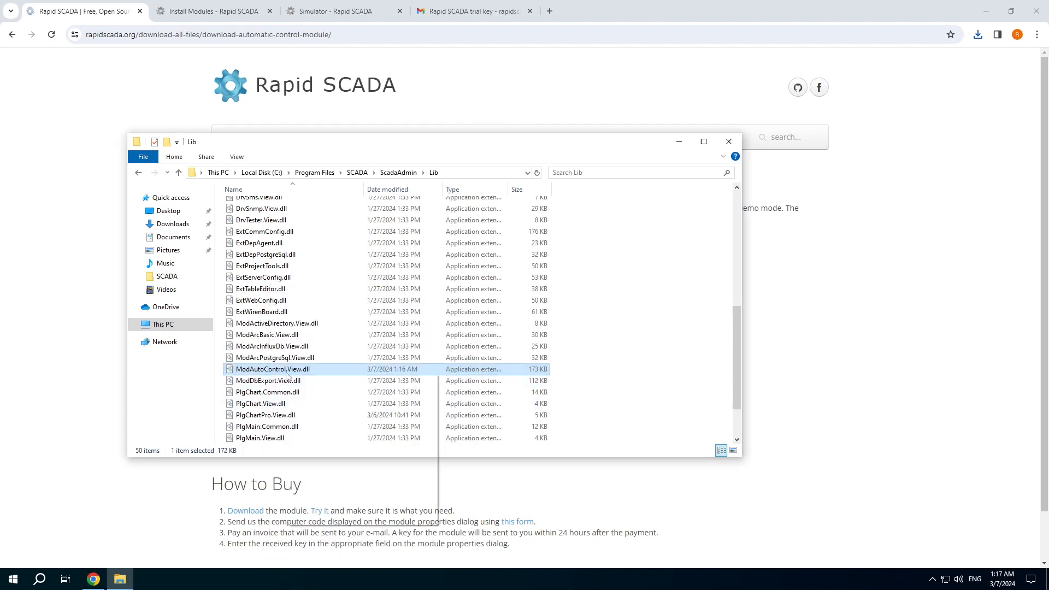
Unblock ModAutoControl.View.dll in its file properties, granting administrator permission for the change.
right_click(287, 375)
left_click(323, 514)
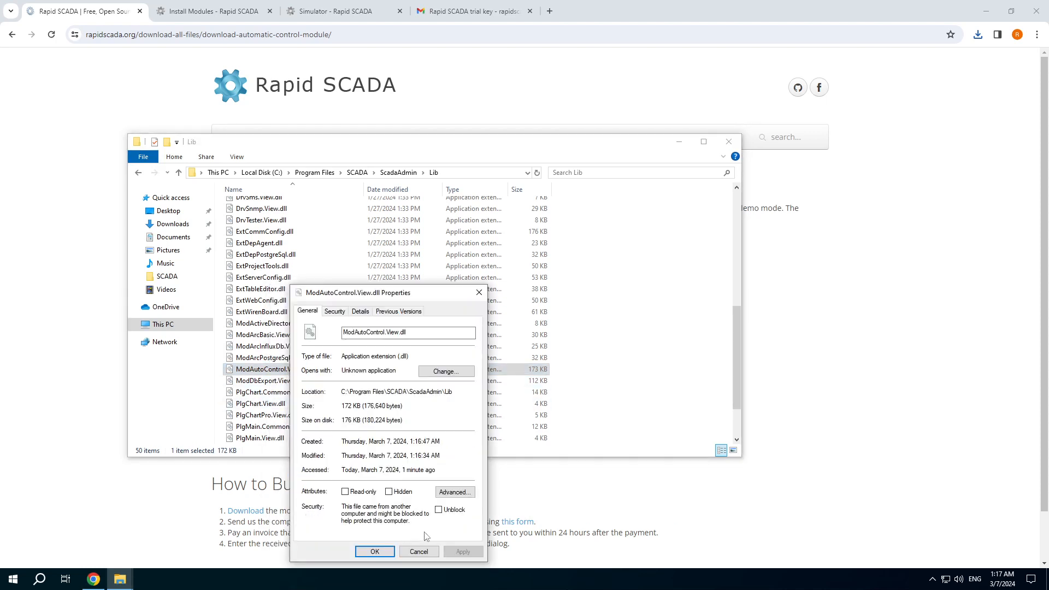
left_click(438, 510)
left_click(375, 551)
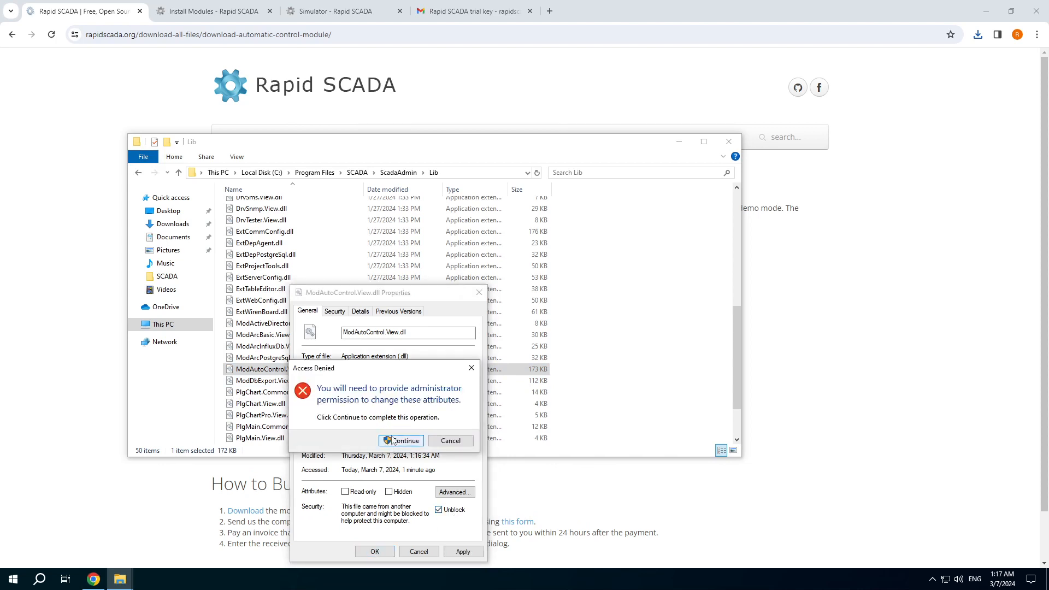
left_click(392, 440)
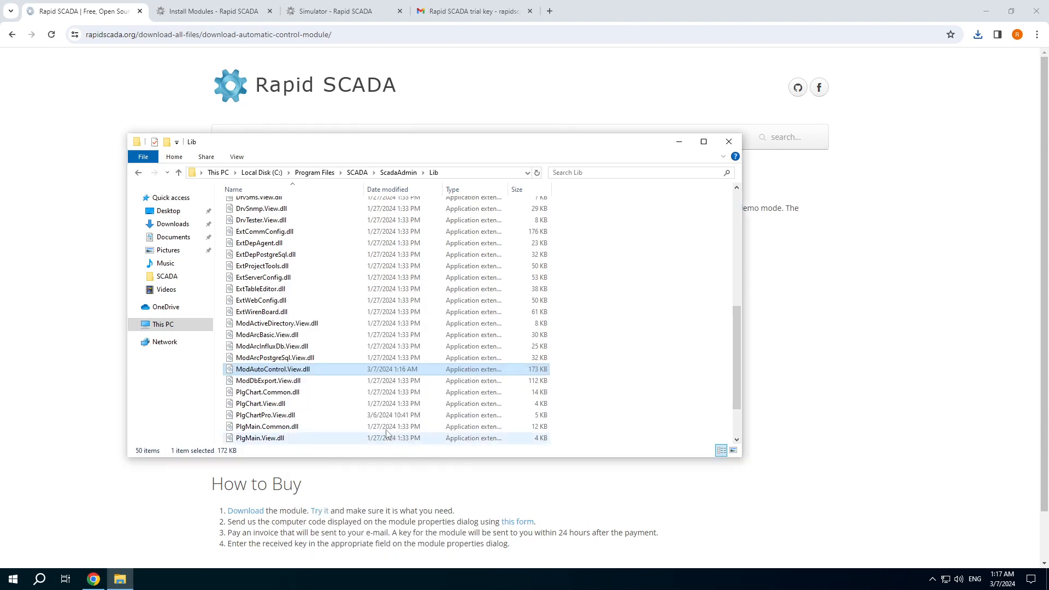
Unblock ModAutoControl.Logic.dll in the installation's ScadaServer\Mod folder, granting administrator permission for the change.
left_click(358, 173)
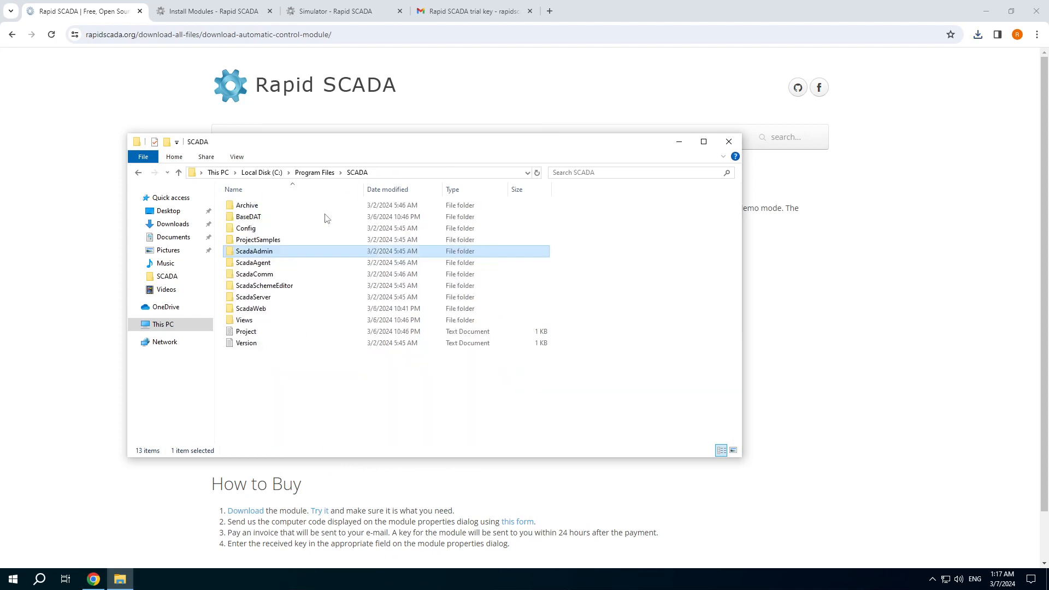
double_click(259, 299)
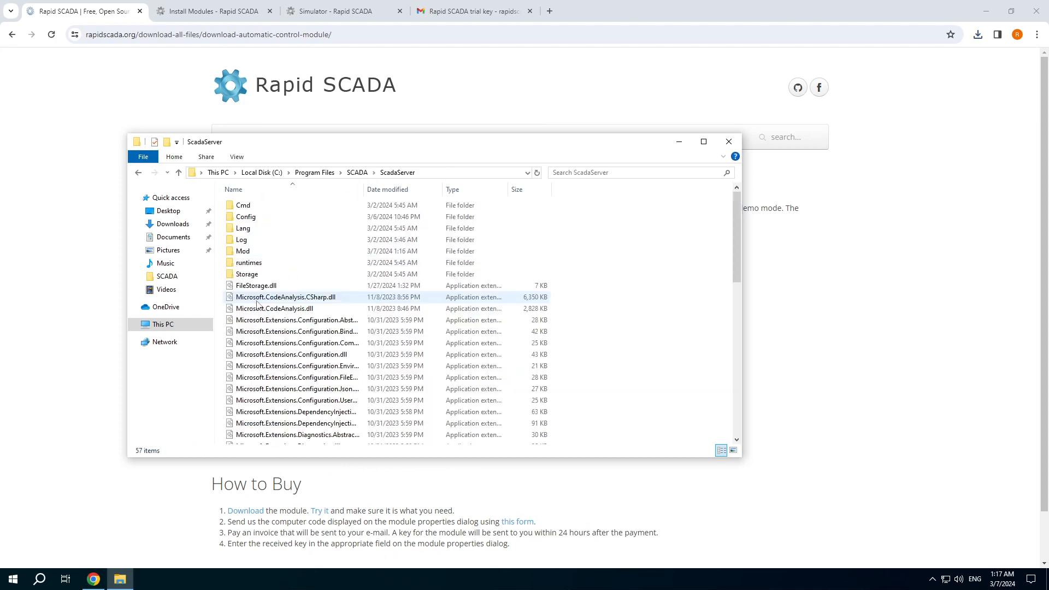
double_click(254, 252)
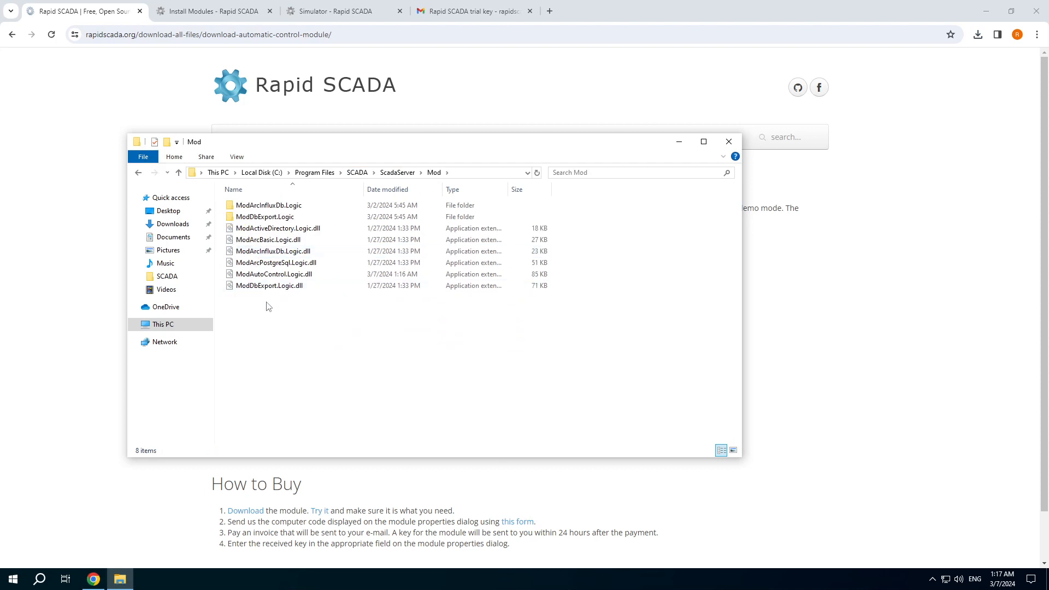
left_click(252, 276)
right_click(255, 276)
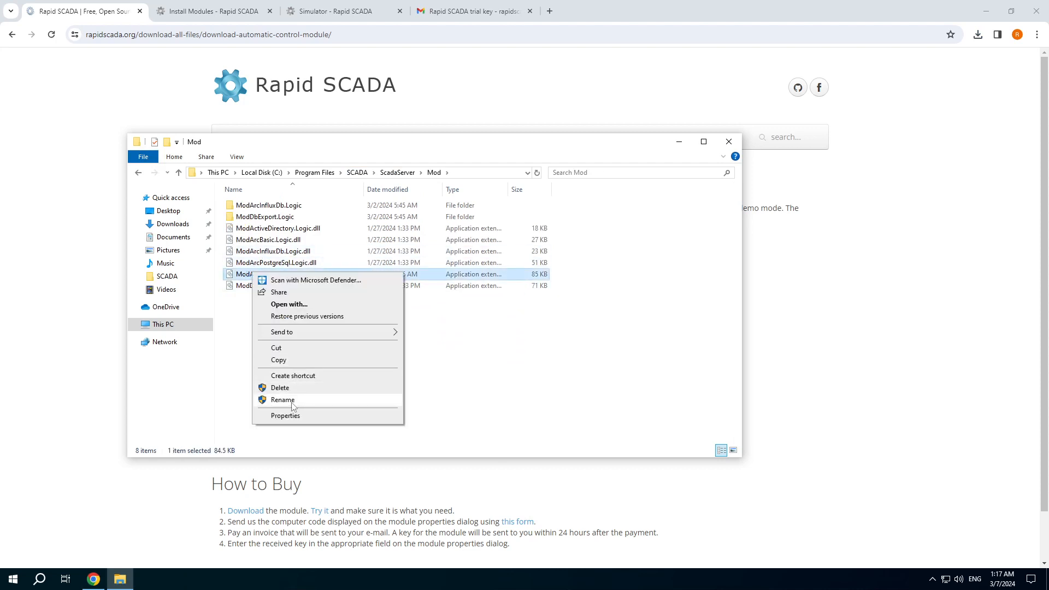
left_click(293, 418)
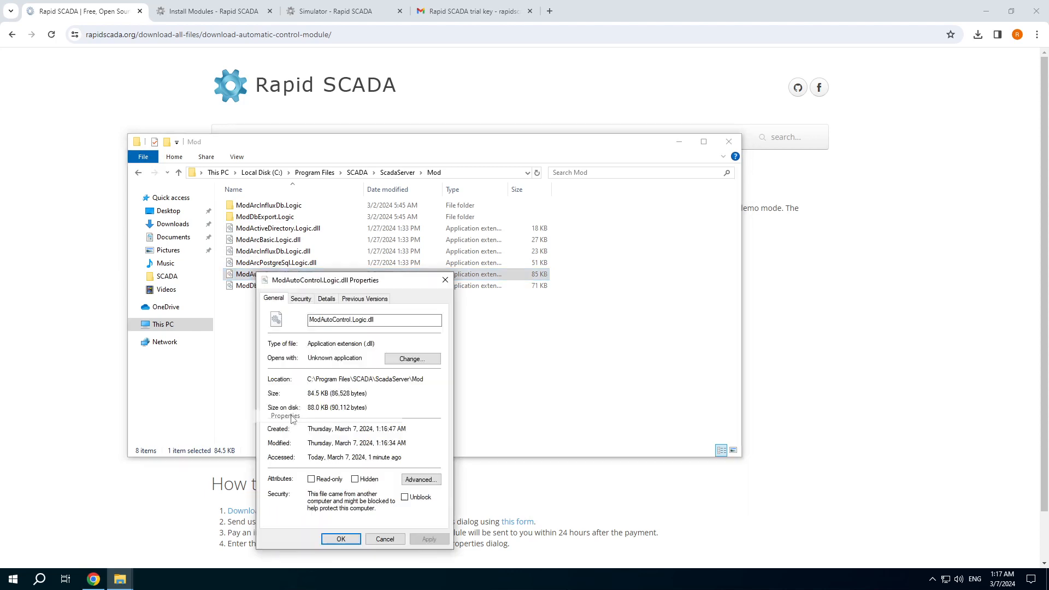
left_click(405, 498)
left_click(340, 539)
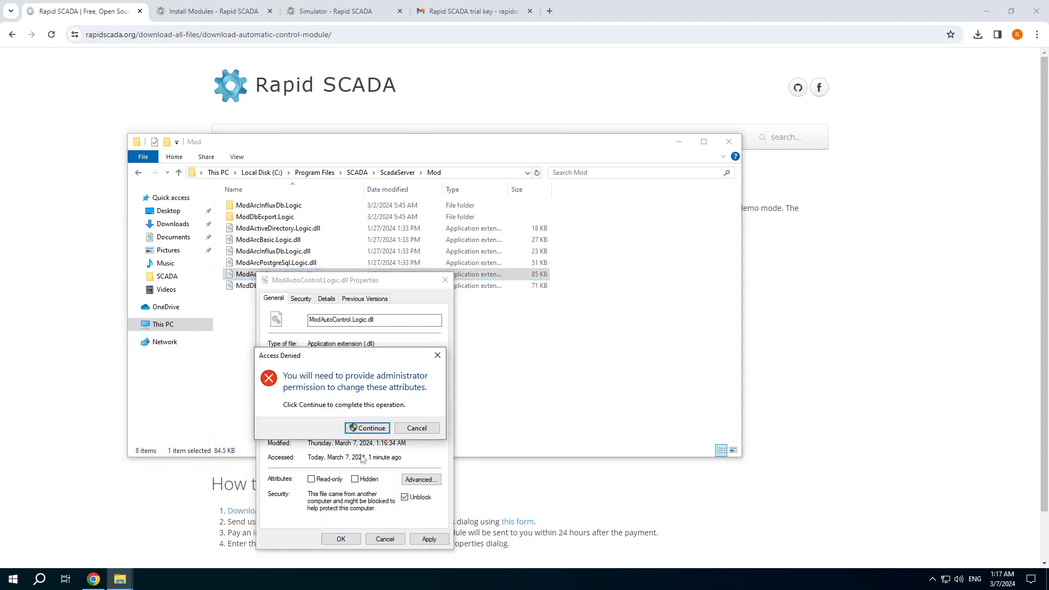
left_click(362, 432)
Launch the SCADA Administrator application and open the recent project HelloWorldCopy.rsproj.
left_click(13, 580)
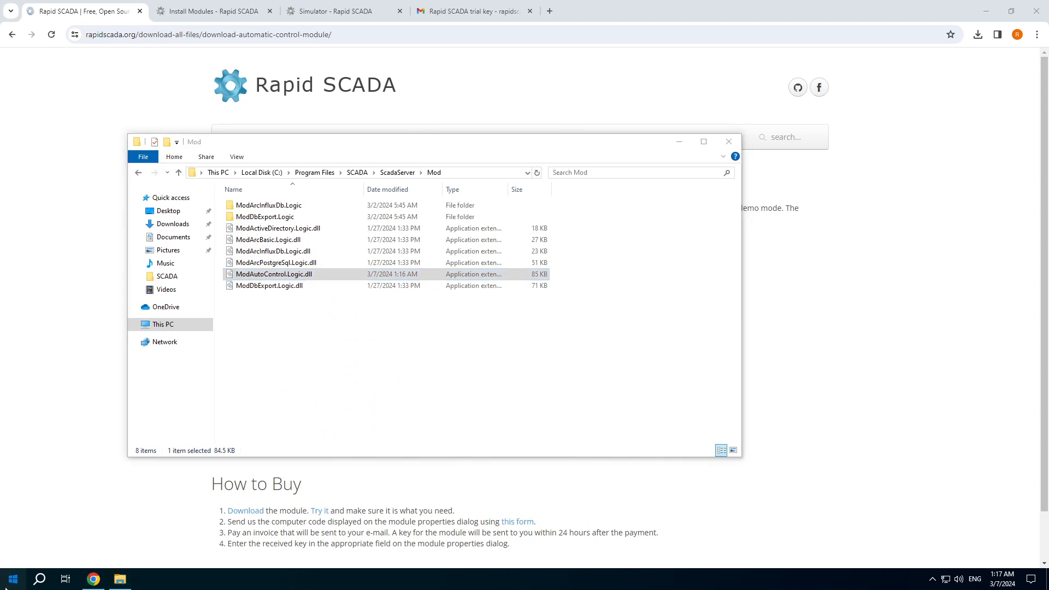
left_click(51, 489)
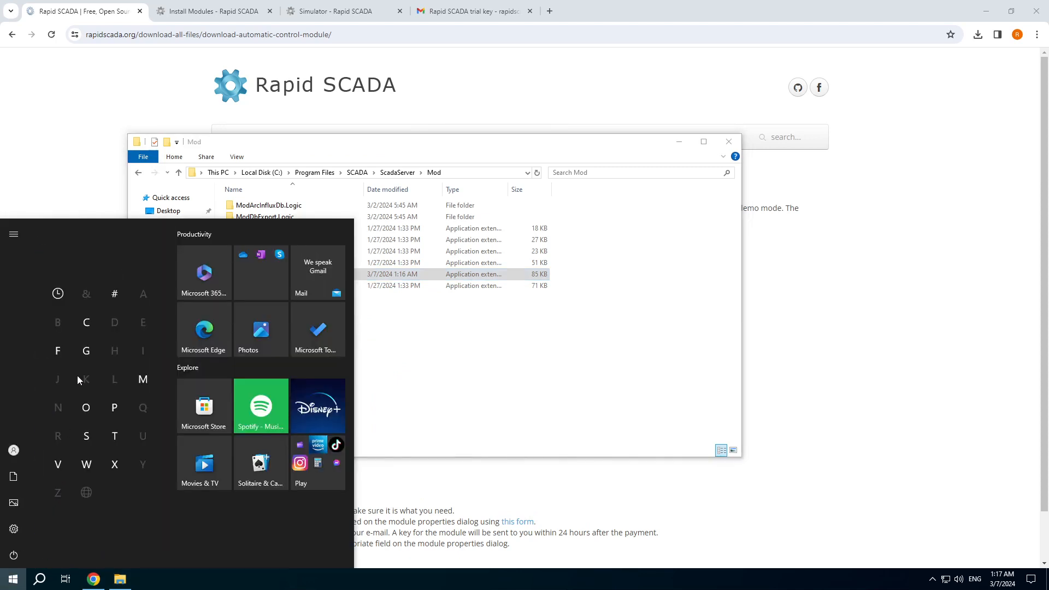
left_click(88, 435)
left_click(90, 249)
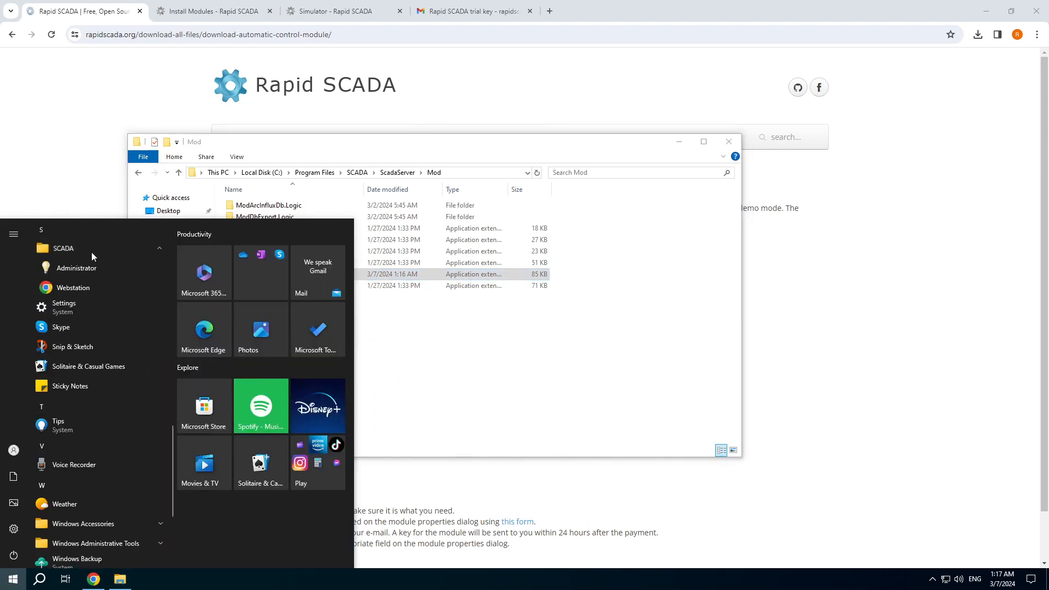
left_click(77, 268)
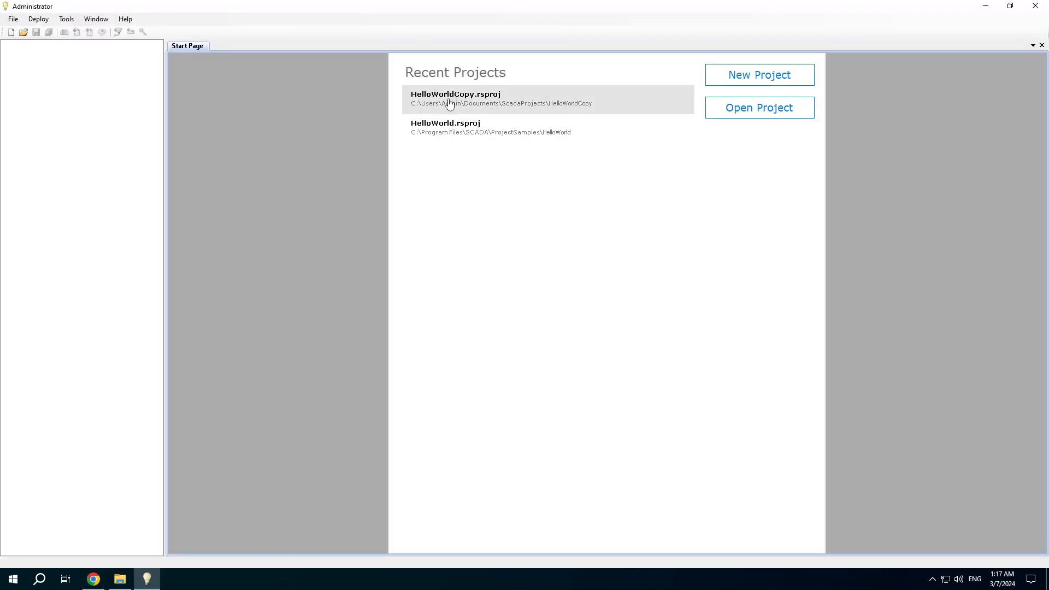
left_click(449, 98)
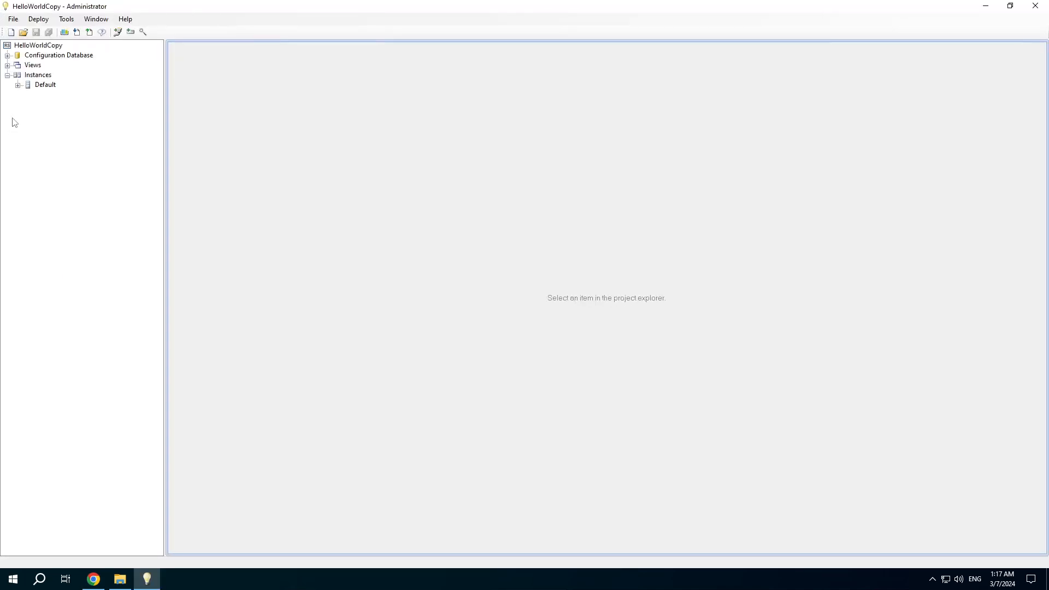
Activate the ModAutoControl module for the Server application of the Default instance.
left_click(19, 84)
left_click(27, 95)
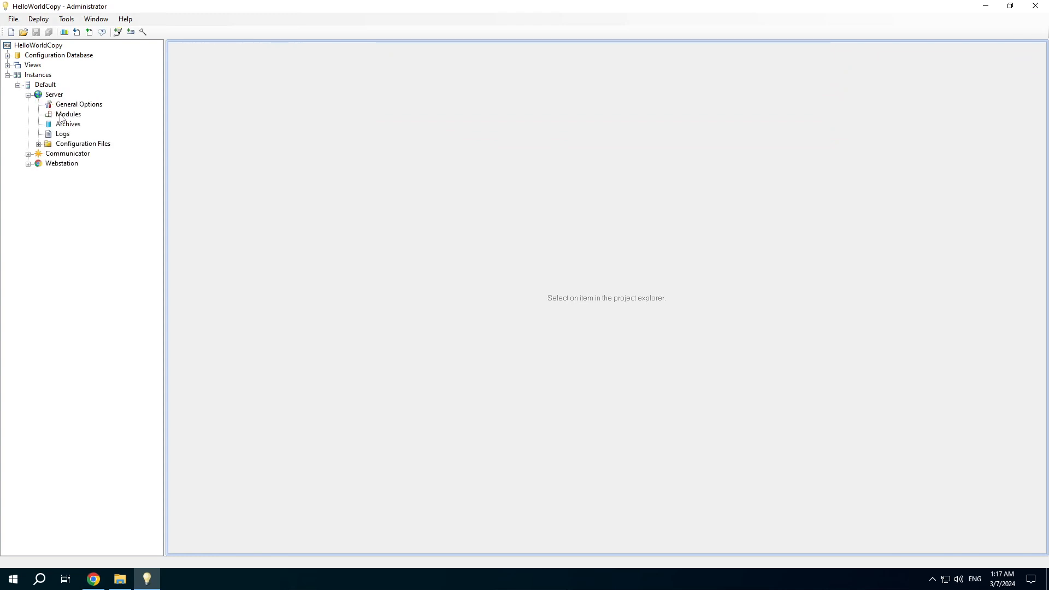
left_click(61, 116)
left_click(202, 105)
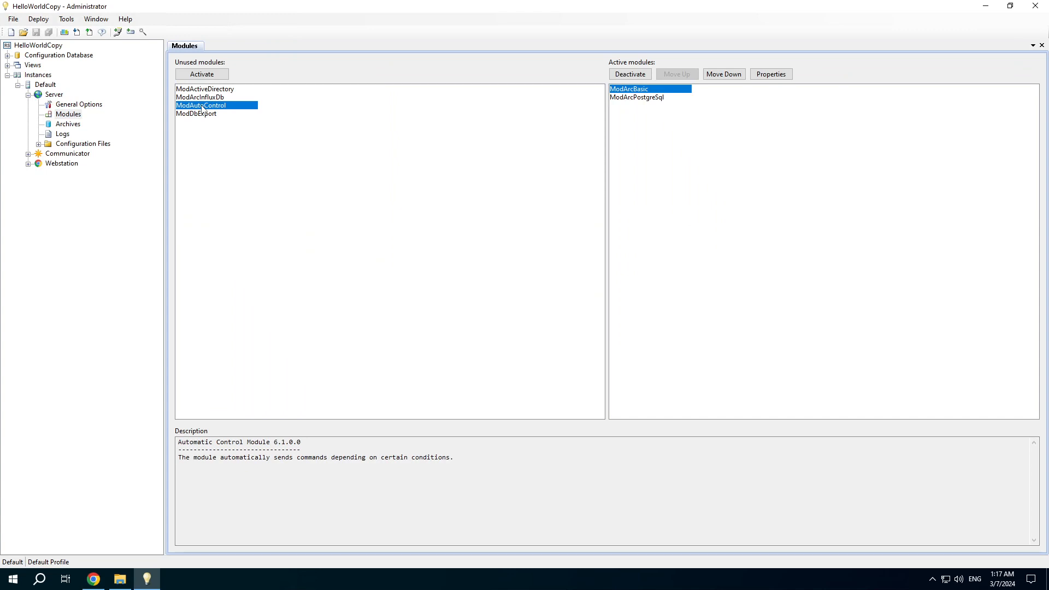
left_click(207, 76)
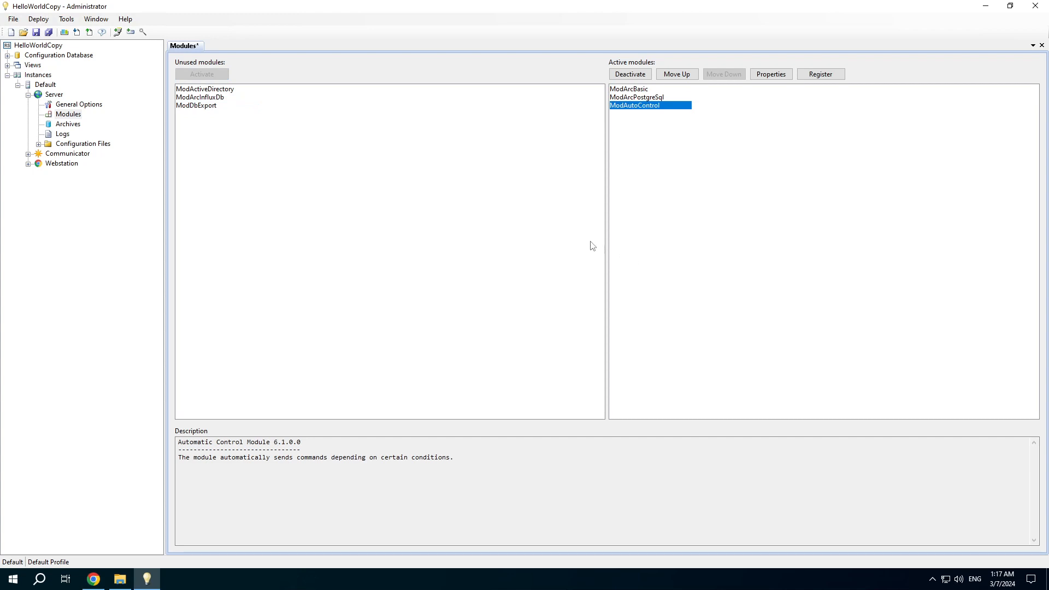
Upload the project configuration to the server and close the upload report.
left_click(98, 36)
left_click(580, 403)
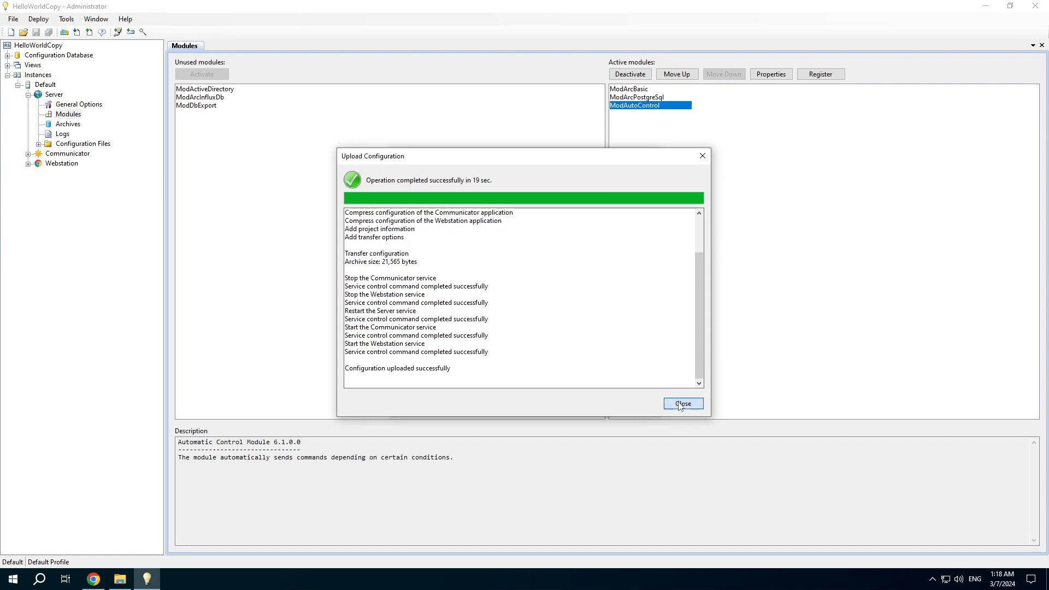
left_click(679, 406)
Copy the computer code from the ModAutoControl registration and go to the trial key web page.
left_click(815, 75)
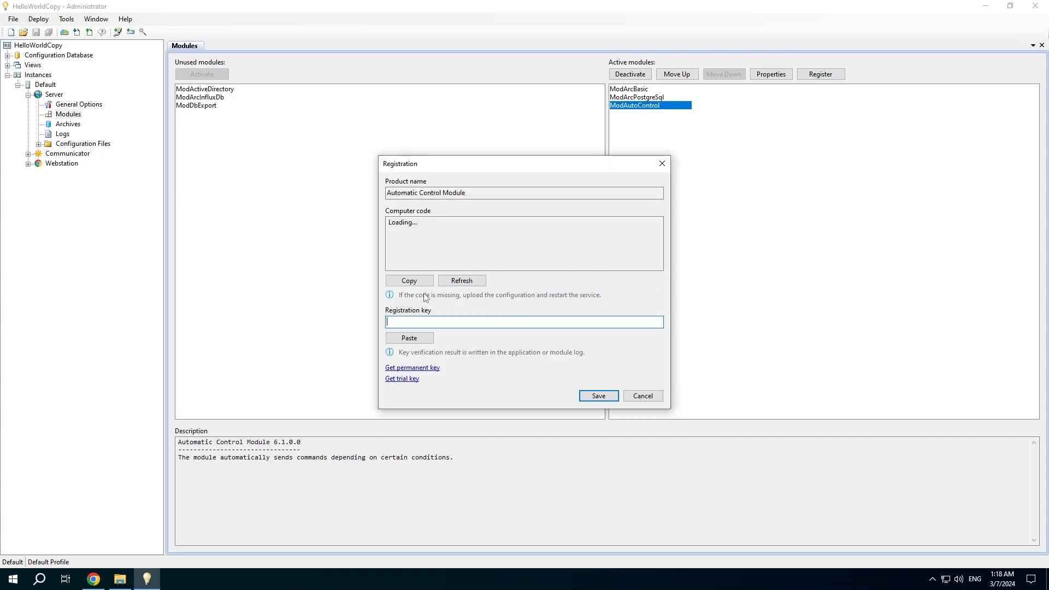
left_click(410, 281)
left_click(405, 379)
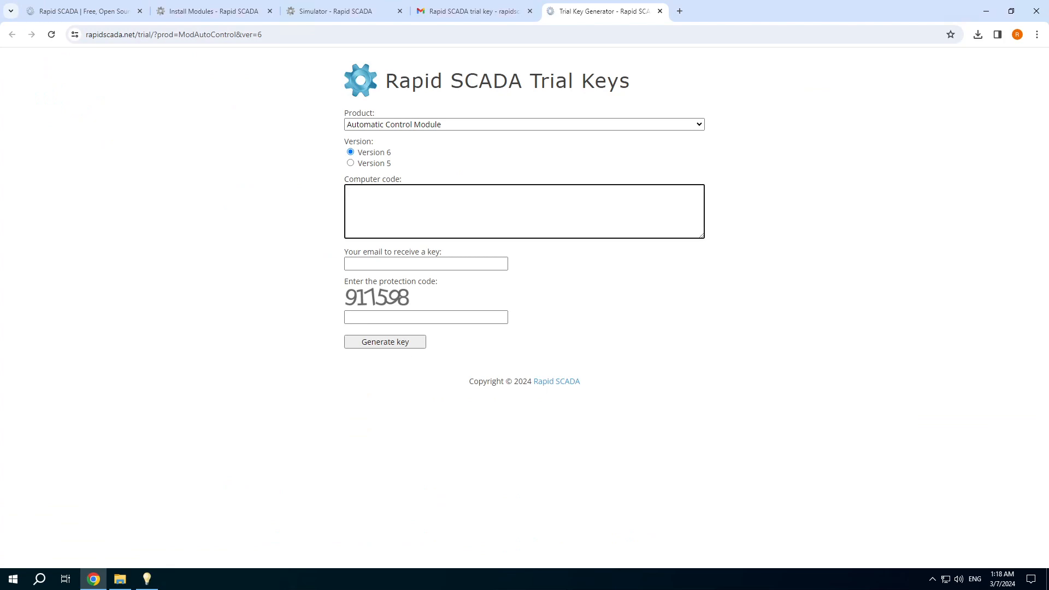
Request a trial key for Automatic Control Module version 6, filling in the computer code, the recipient's e-mail and the protection code.
key("ctrl+v")
left_click(400, 264)
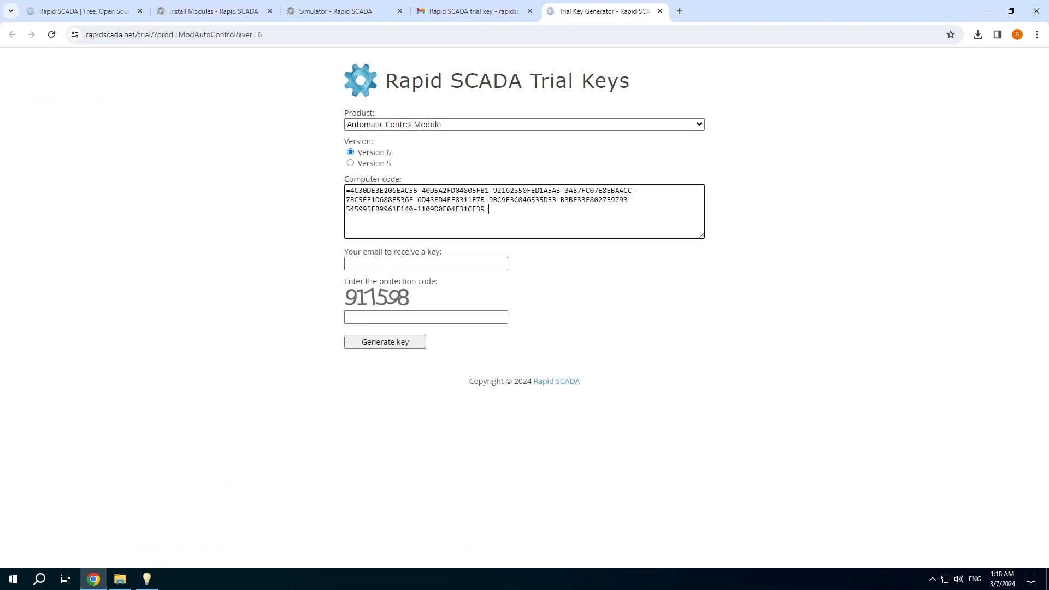
left_click(401, 289)
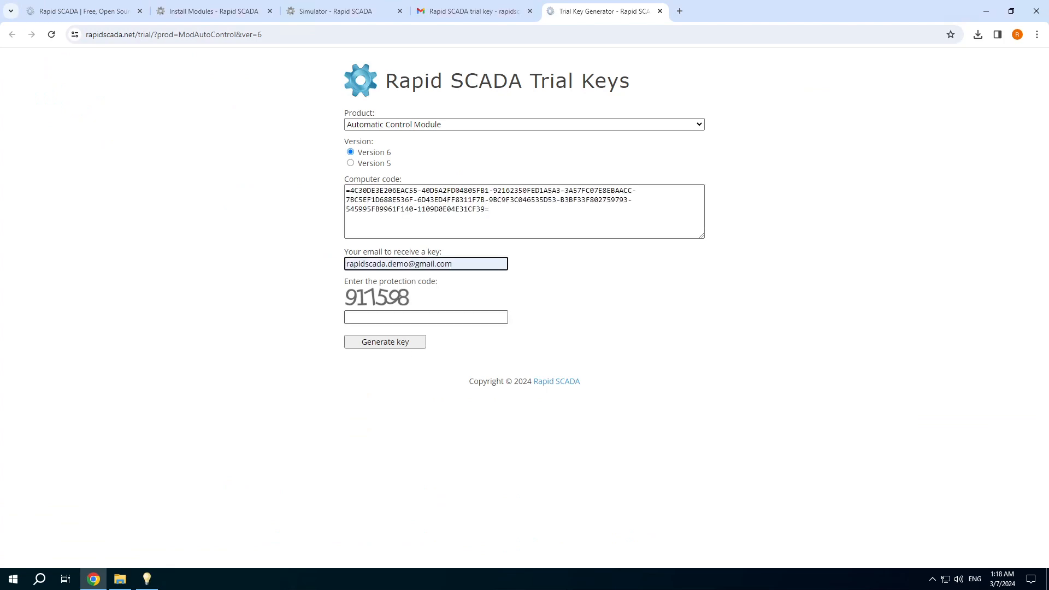
left_click(401, 317)
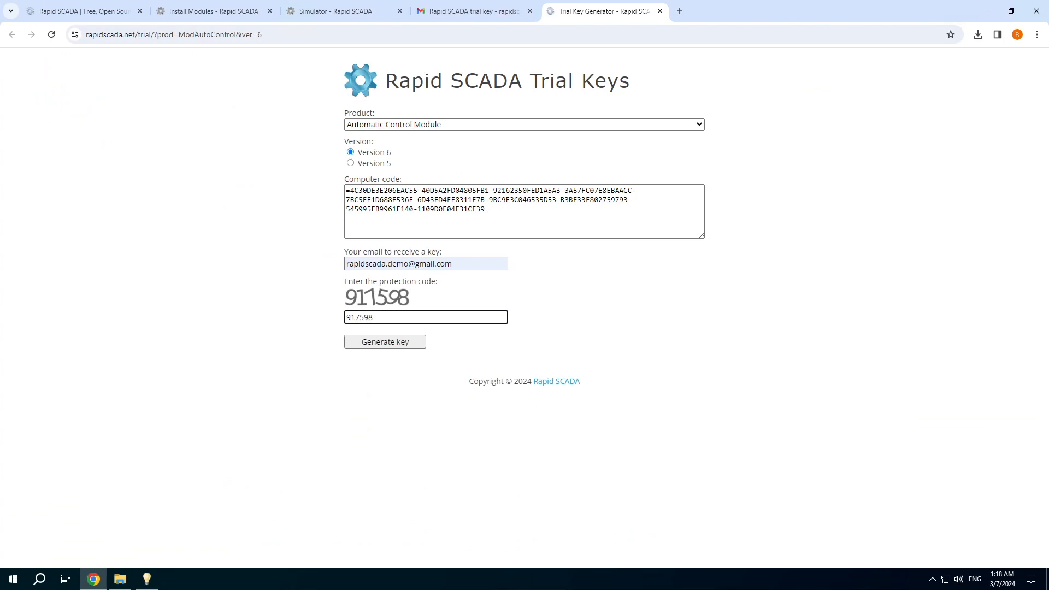
left_click(392, 344)
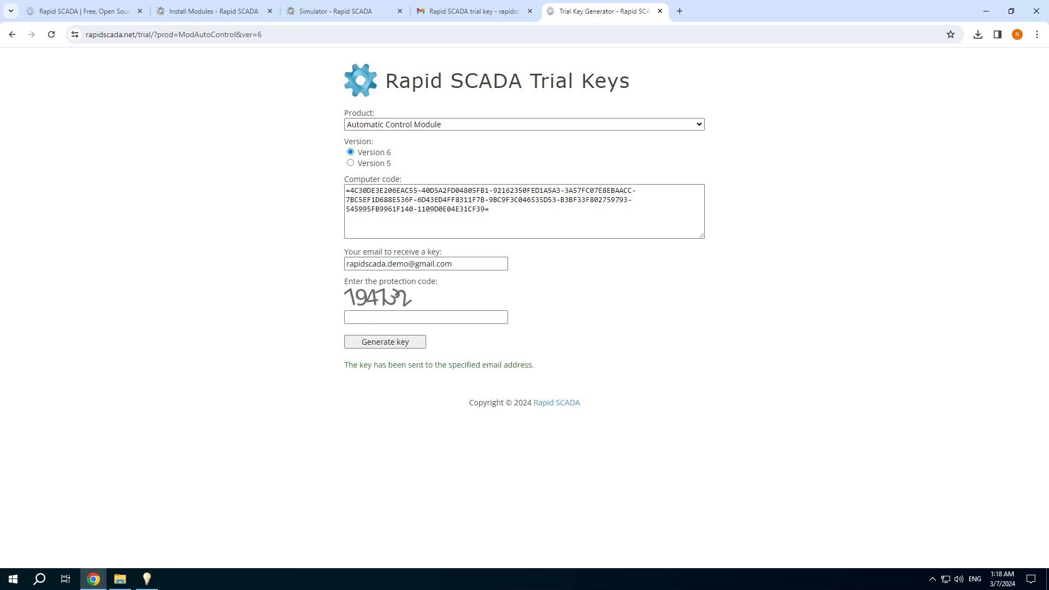
Open the Rapid SCADA trial key message in the Gmail inbox and copy the key from it.
left_click(460, 12)
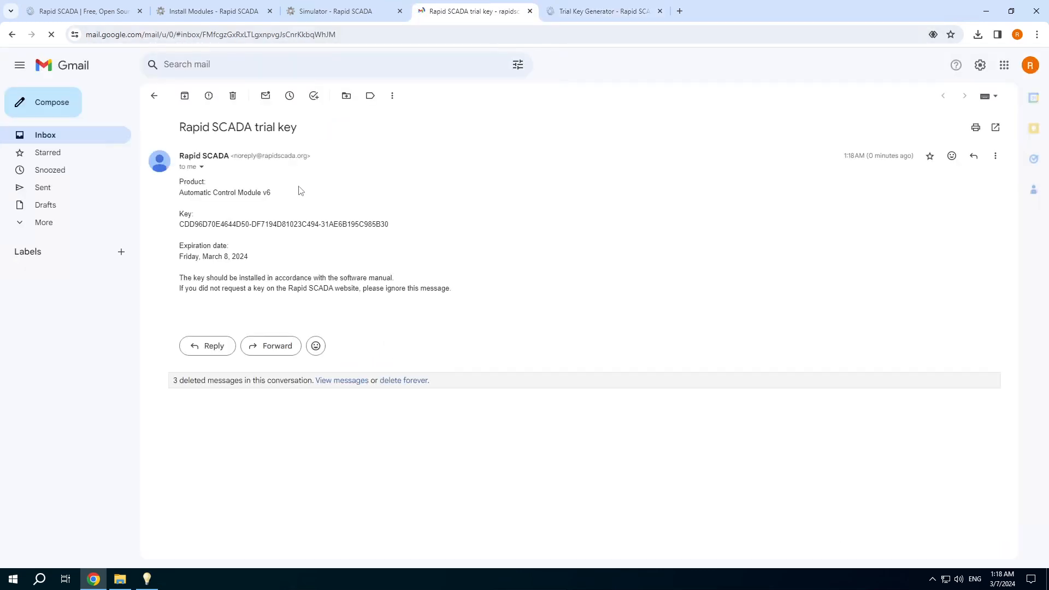
left_click(61, 137)
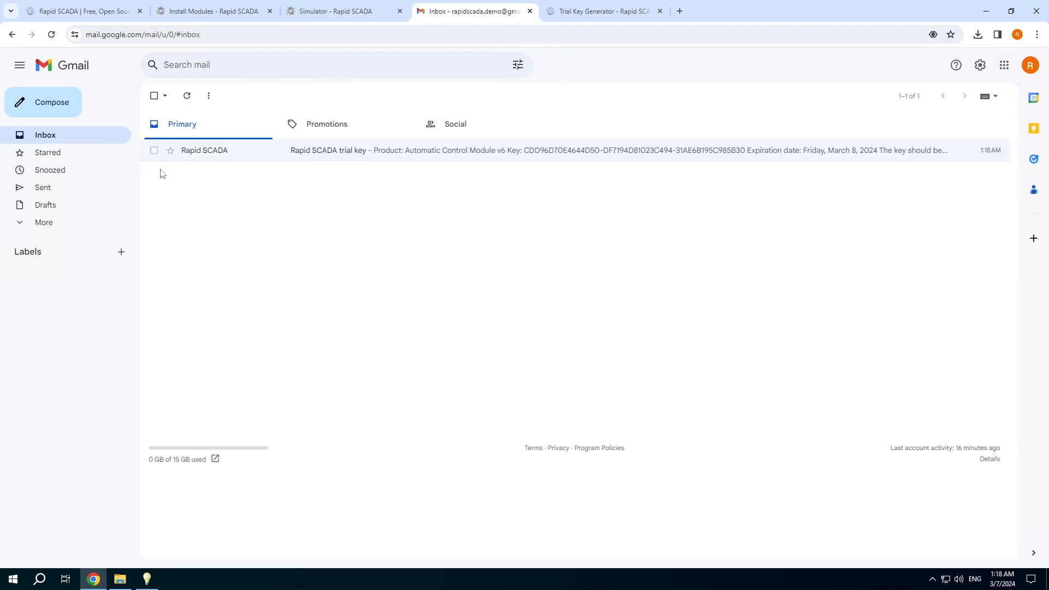
left_click(213, 150)
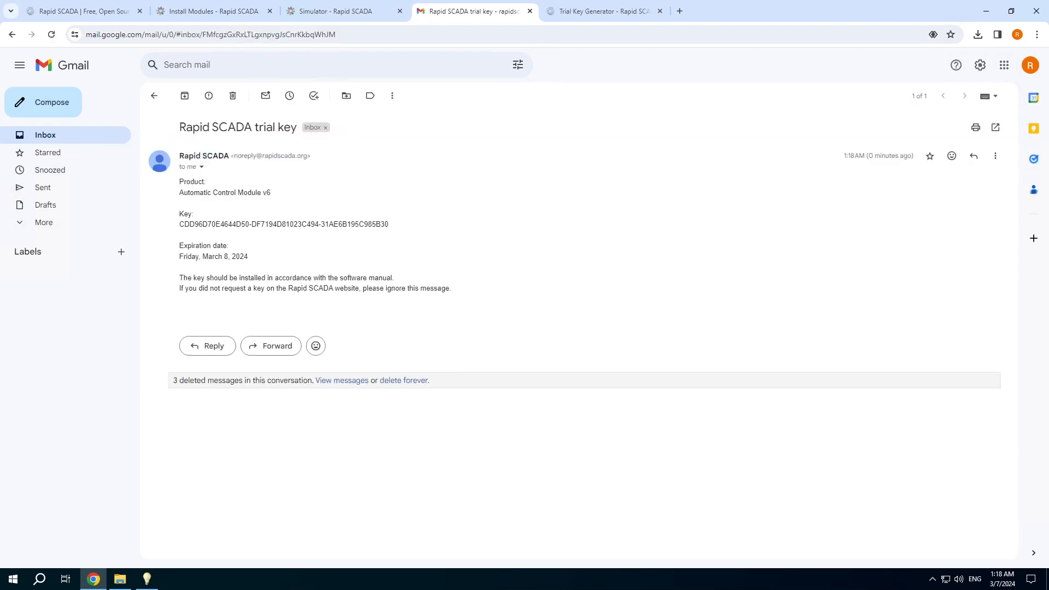
left_click_drag(391, 226, 180, 225)
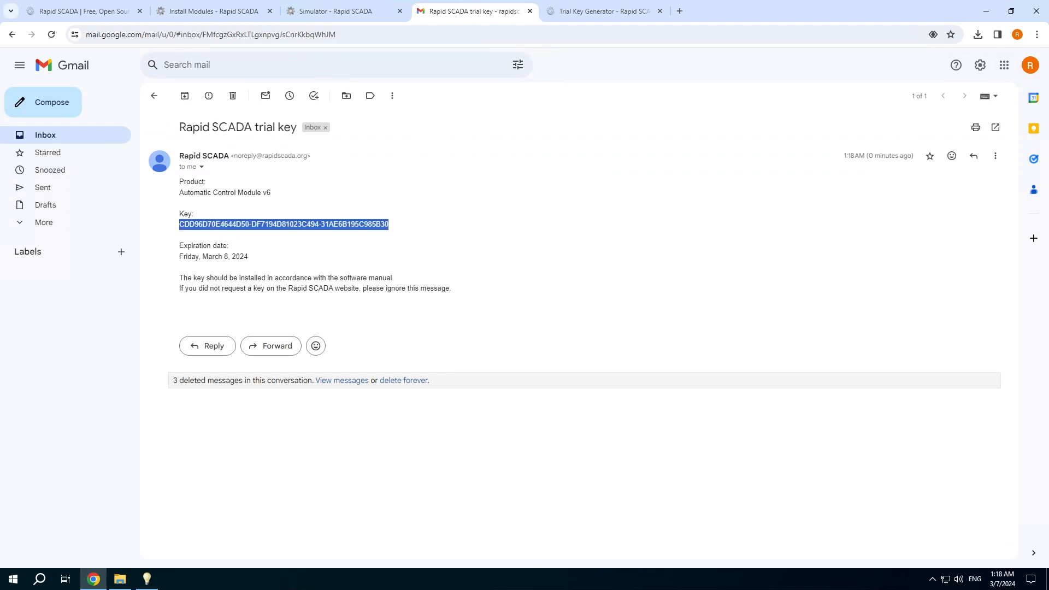
Switch back to Administrator, paste the registration key for the Automatic Control Module and save the registration.
left_click(146, 578)
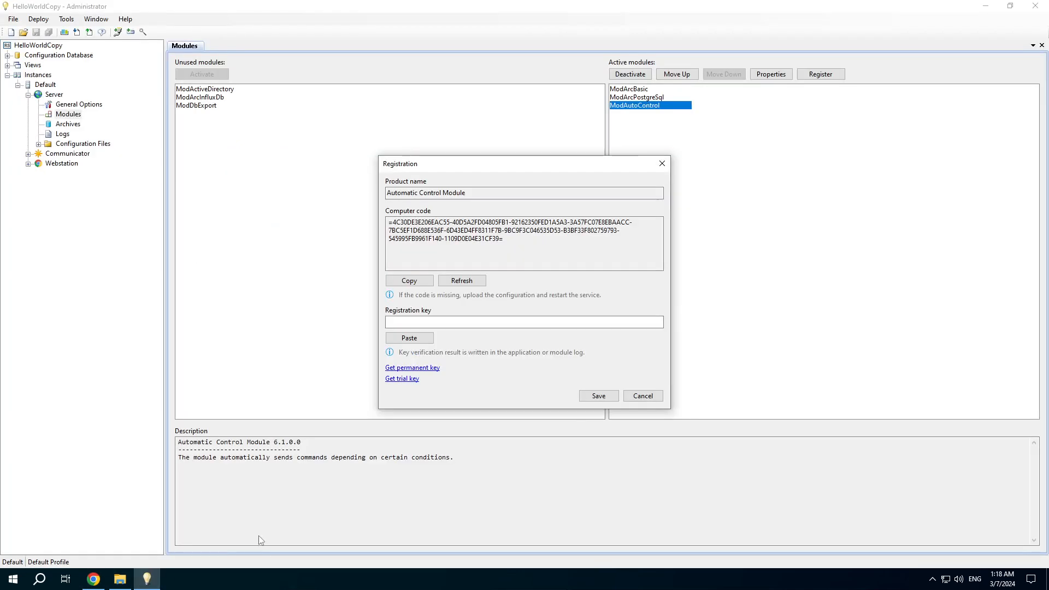
left_click(415, 339)
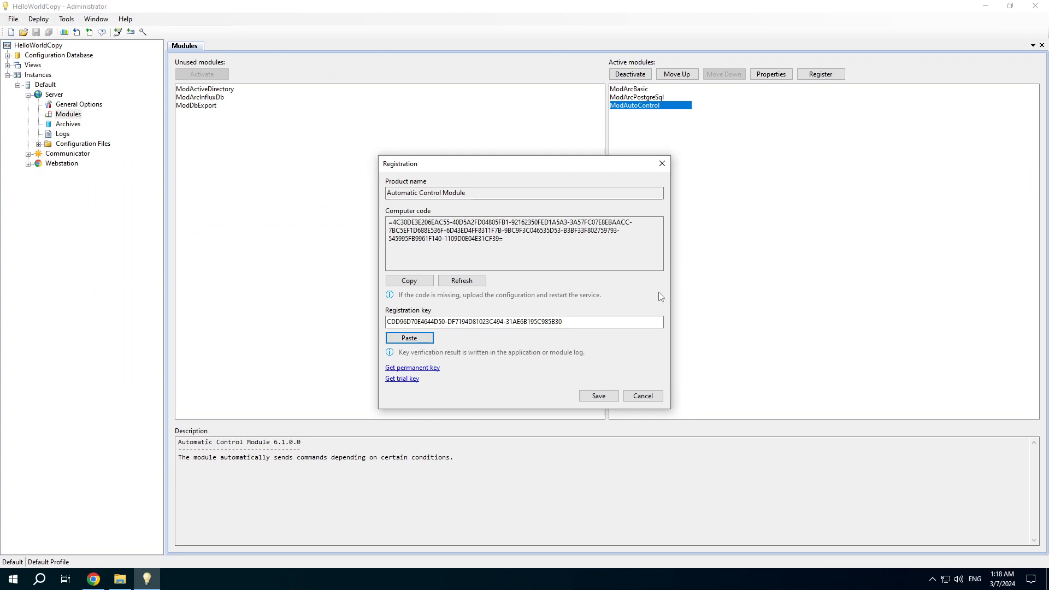
left_click(599, 396)
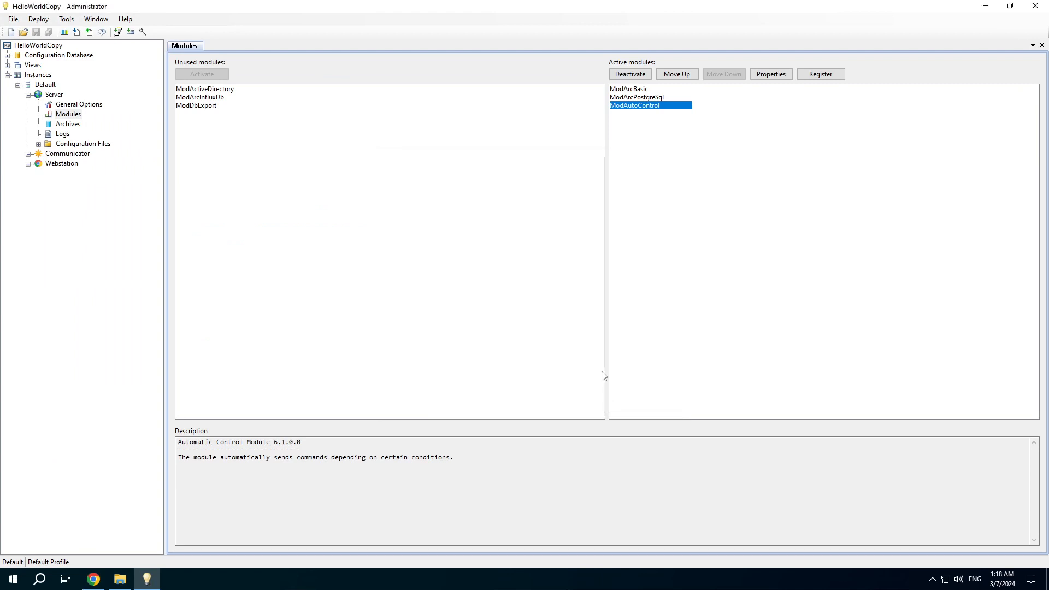
Open the properties of ModAutoControl and add a trigger group named Group 1.
left_click(783, 80)
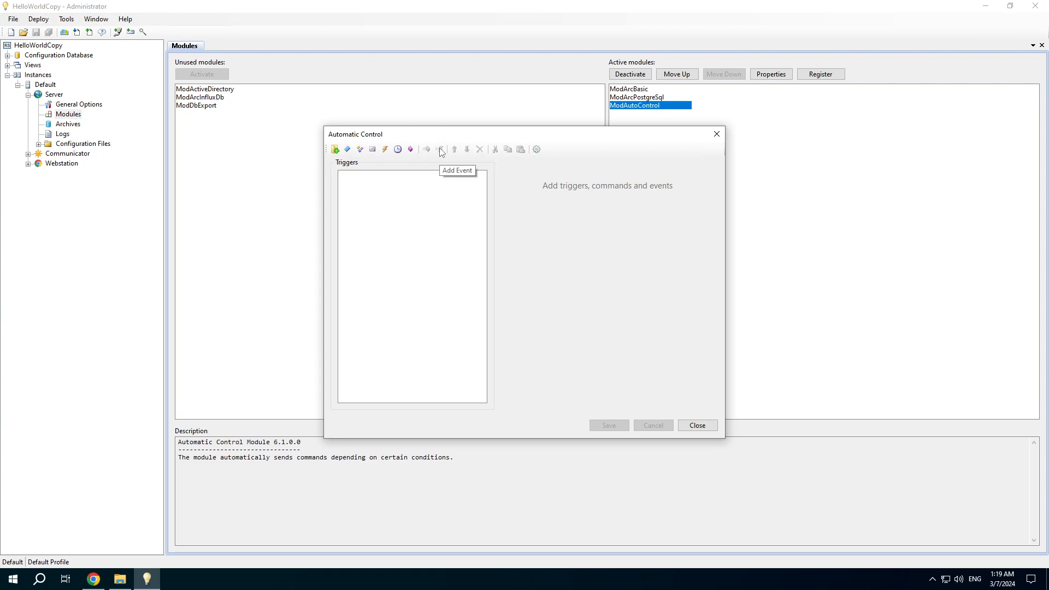
left_click(335, 149)
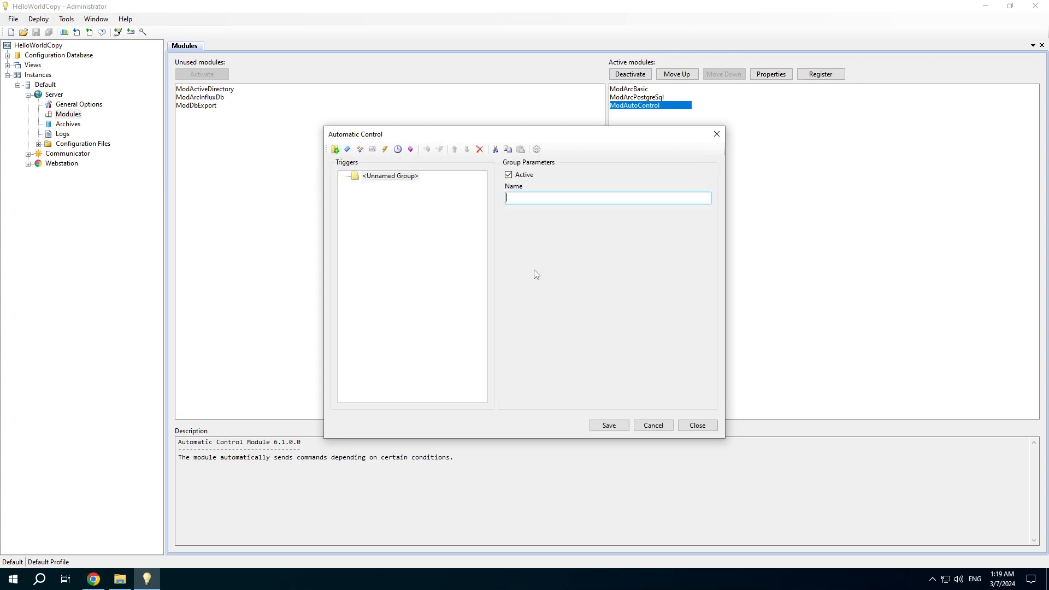
type("Group 1")
Add a channel data trigger named Trigger 1 to Group 1.
left_click(348, 152)
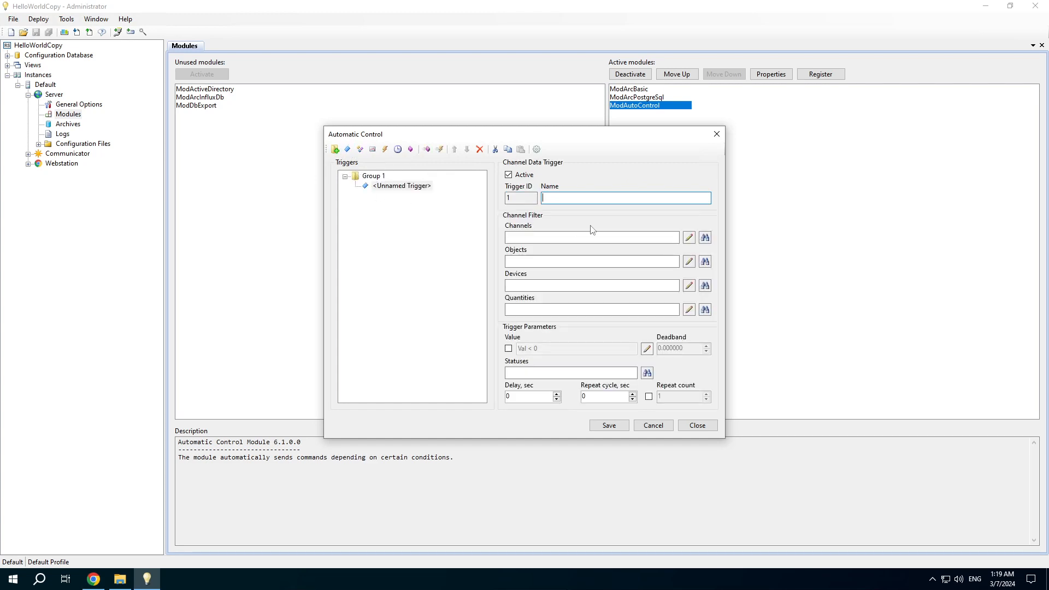
type("Trigger 1")
double_click(564, 197)
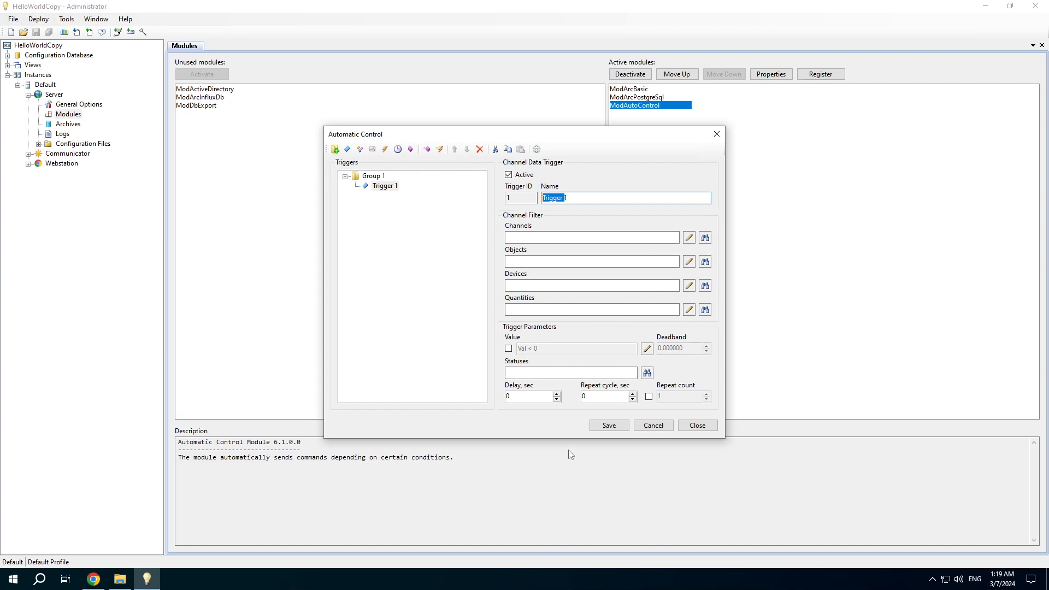
Add a multi-channel data trigger named Trigger 2 to Group 1 and make it inactive.
left_click(360, 150)
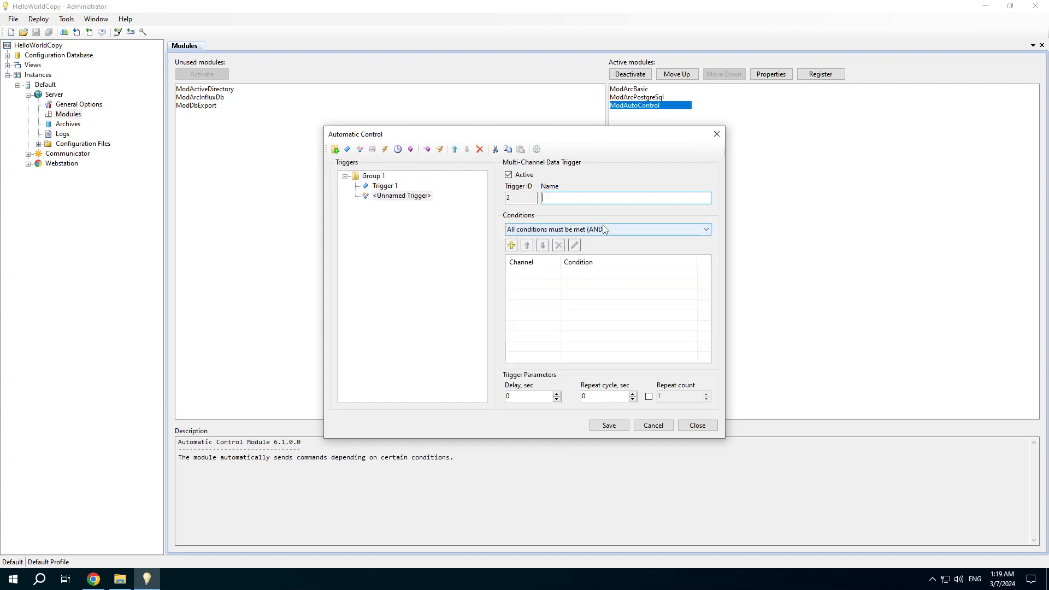
type("Trigger 2")
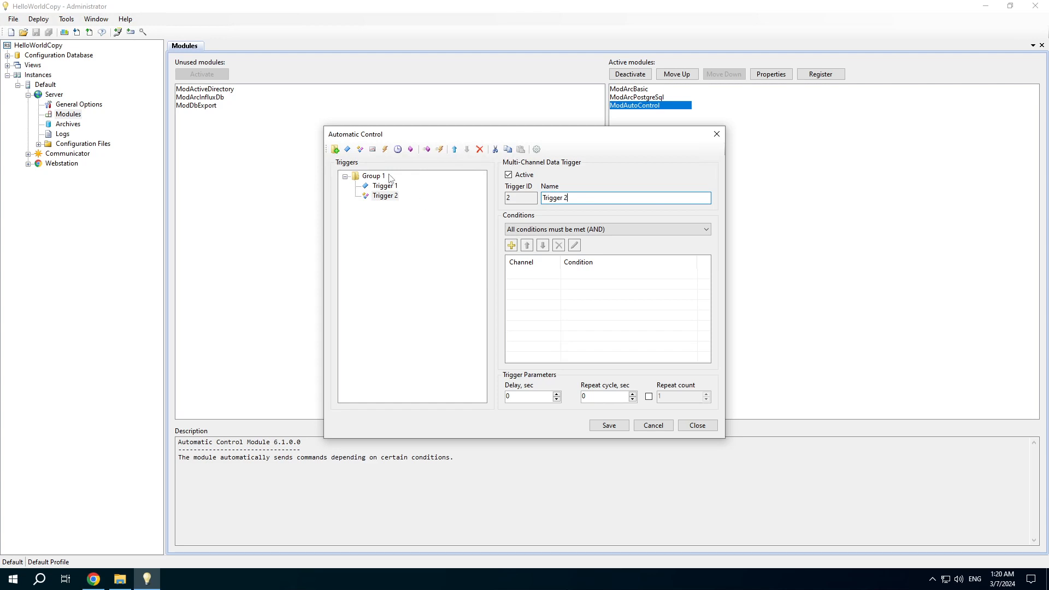
left_click(513, 176)
Add a channel data change trigger named Trigger 3 to Group 1 and make it inactive.
left_click(373, 150)
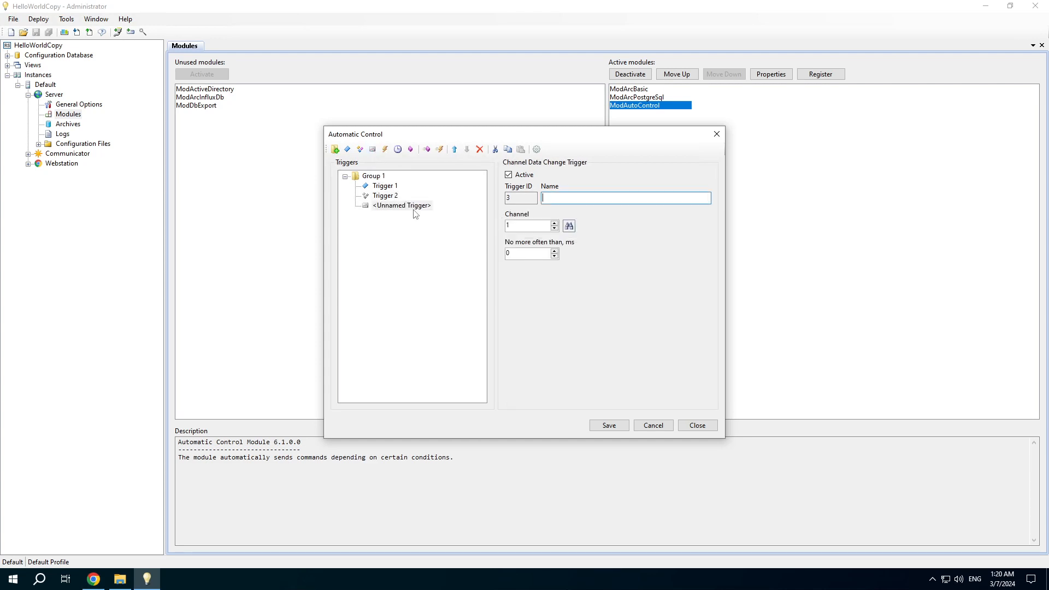
type("Trigger 3")
left_click(508, 253)
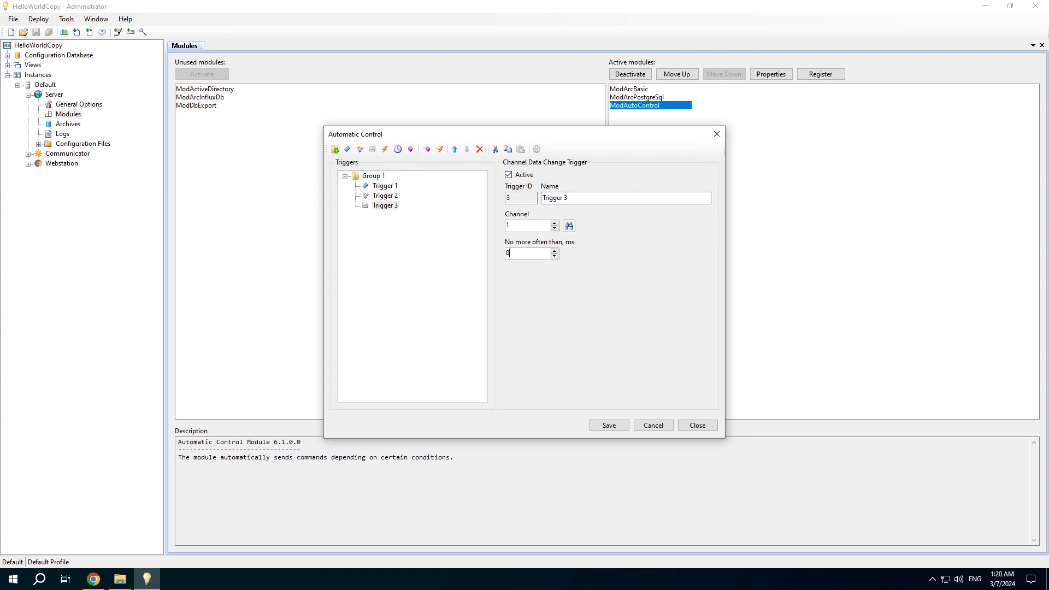
left_click(509, 175)
Add an event trigger named Trigger 4 and an unnamed time trigger to Group 1, making Trigger 4 inactive.
left_click(386, 150)
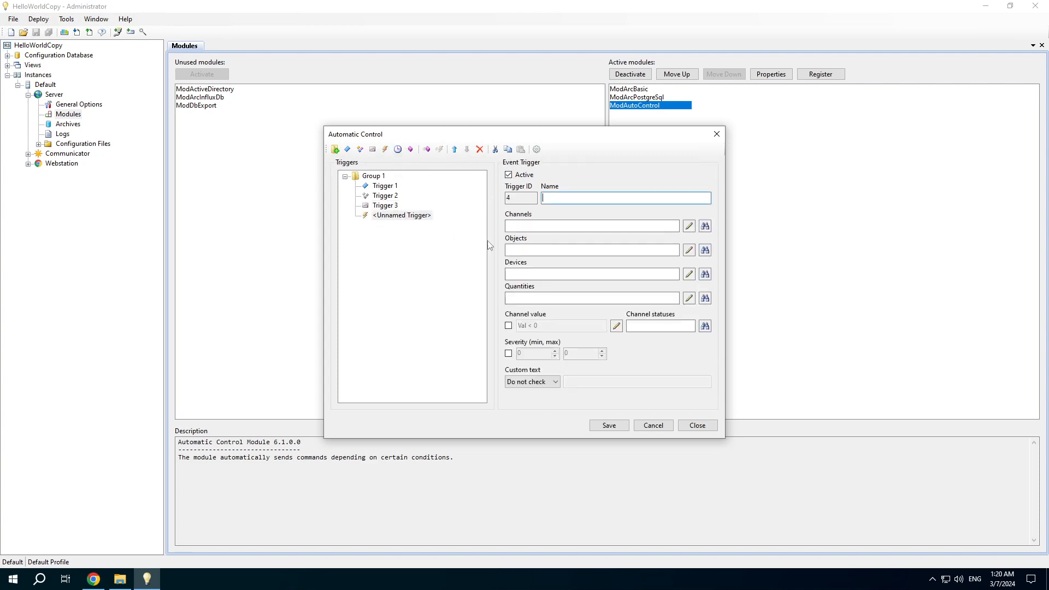
type("Trigger 4")
left_click(398, 149)
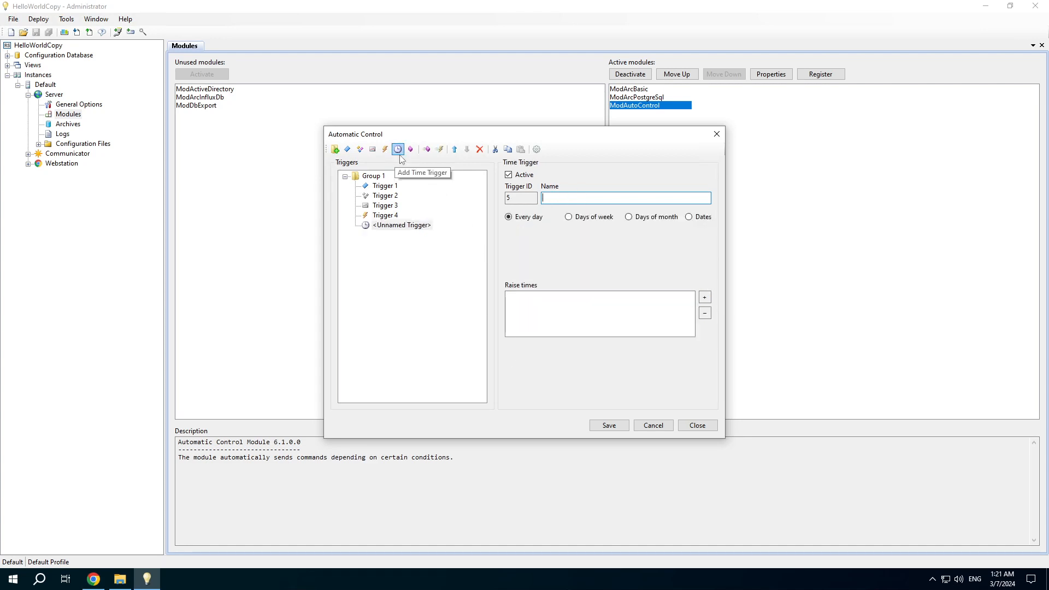
left_click(385, 215)
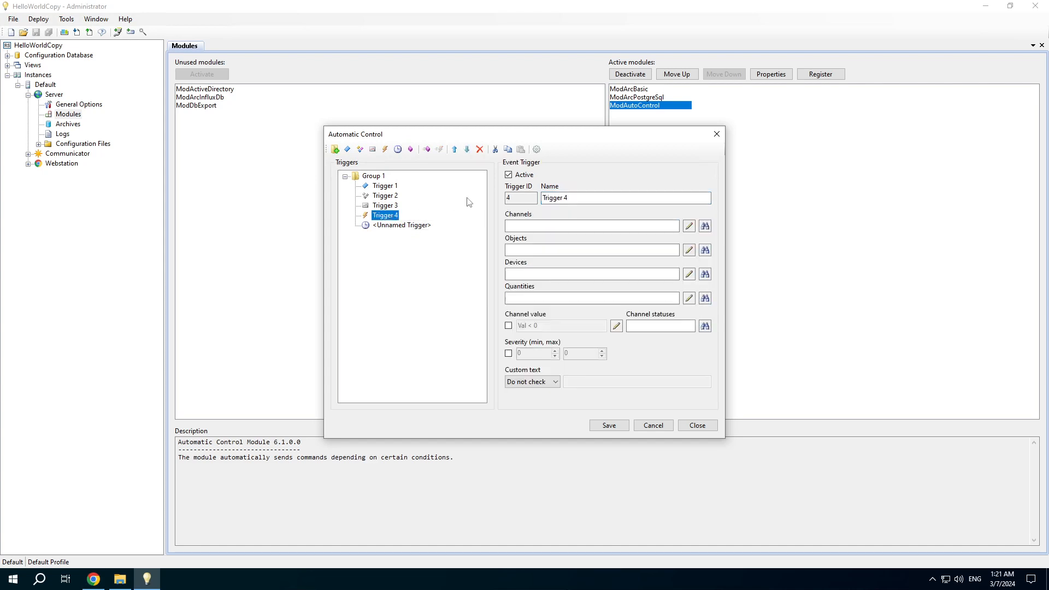
left_click(508, 174)
Make the time trigger inactive, name it Trigger 5, and view its other schedule types before returning it to Every day.
left_click(428, 226)
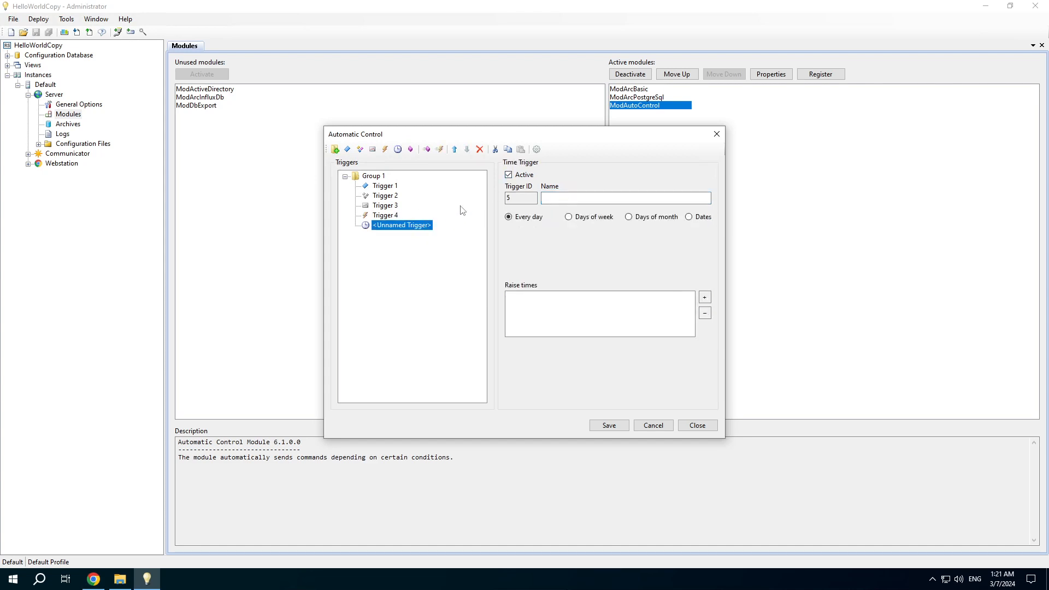
left_click(508, 175)
left_click(590, 198)
type("Trigger ")
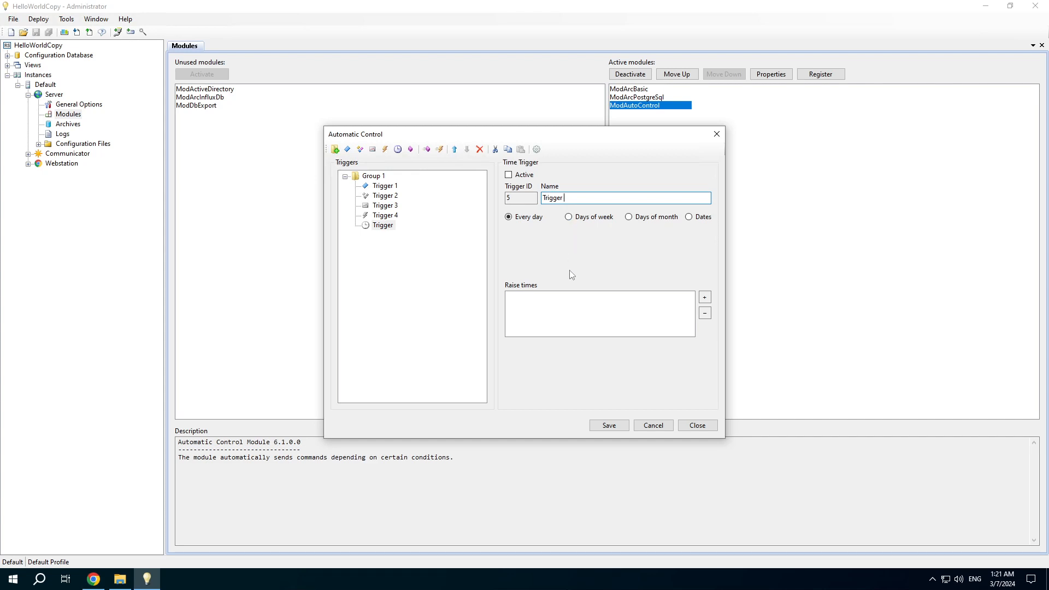
type("5")
left_click(587, 220)
left_click(654, 220)
left_click(688, 218)
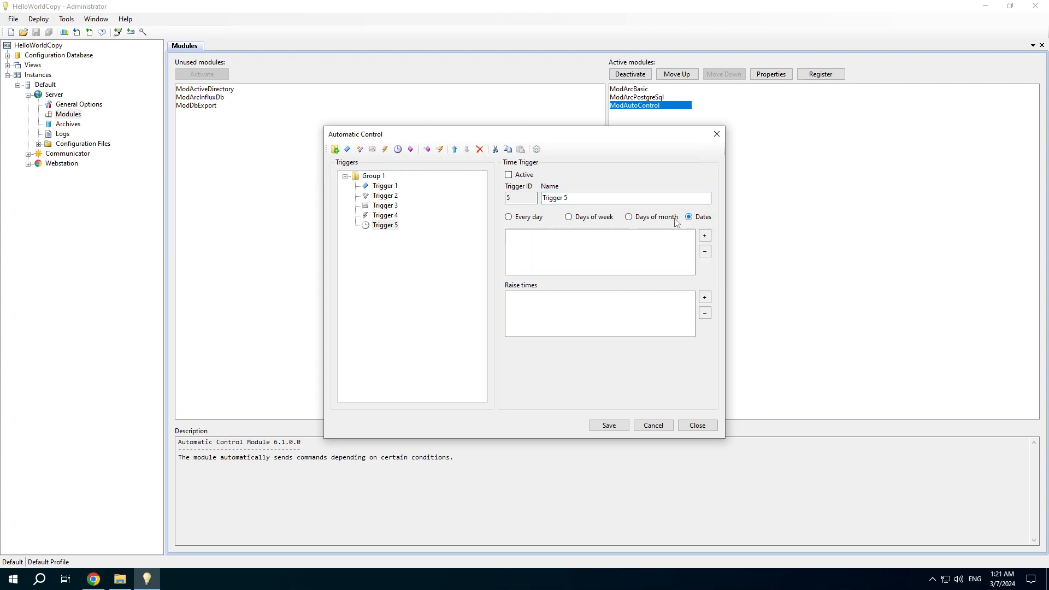
left_click(527, 219)
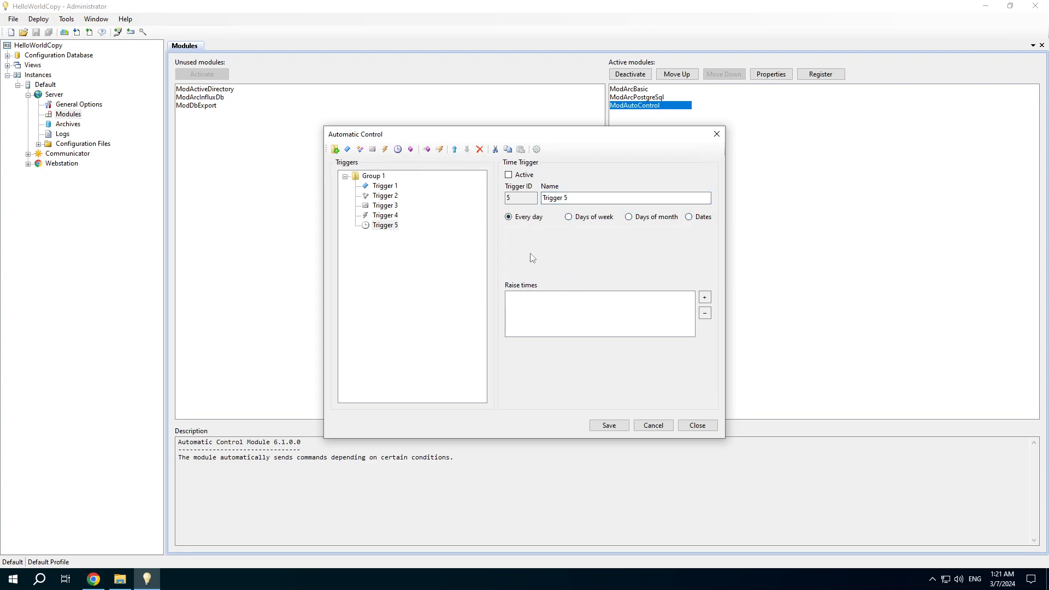
Add a command trigger named Trigger 6 to Group 1 and make it inactive.
left_click(410, 150)
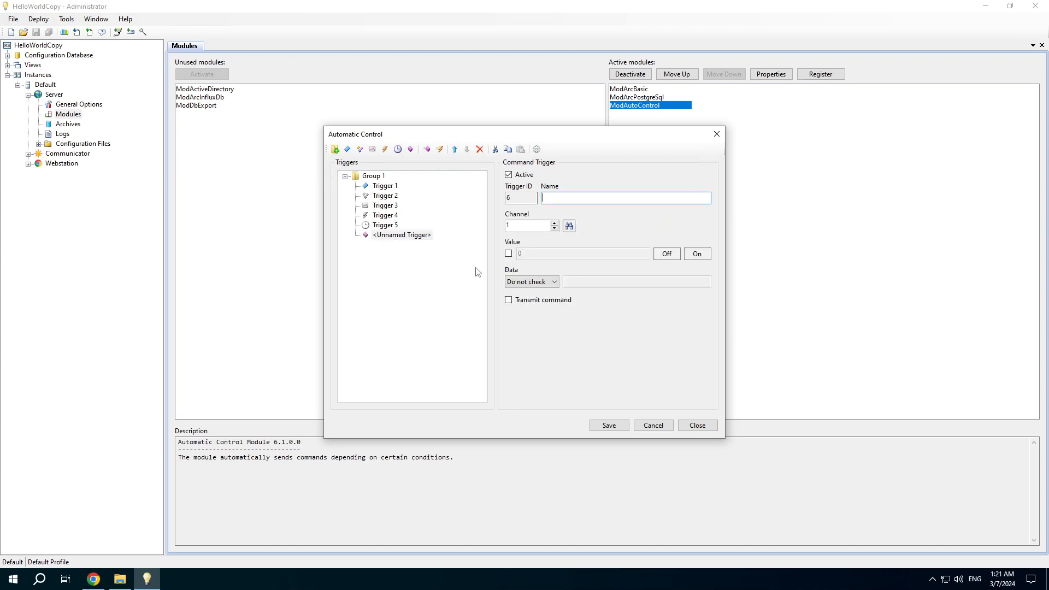
type("Trigger 6")
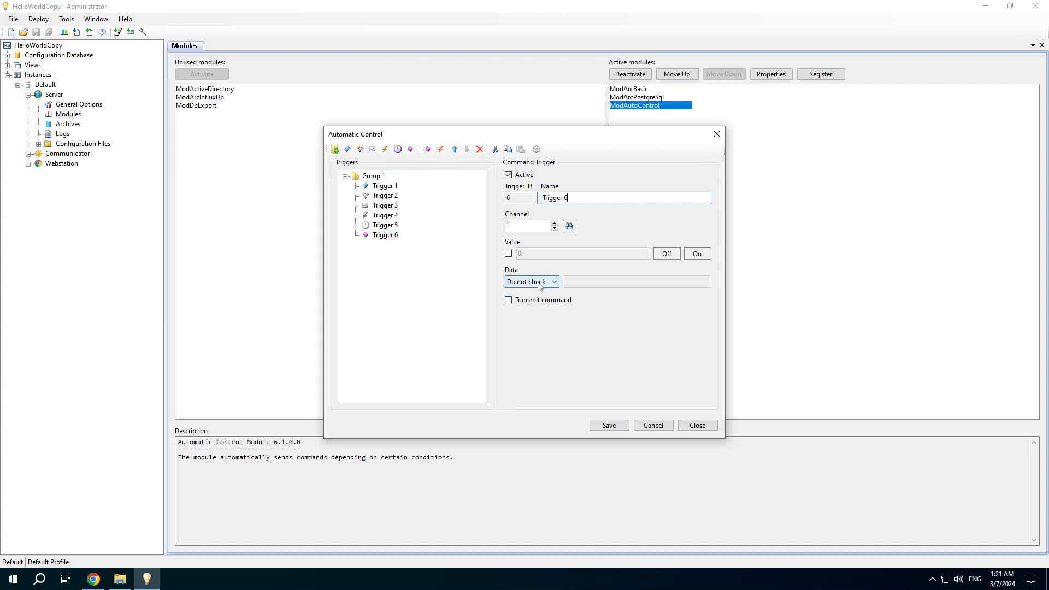
left_click(510, 225)
left_click(509, 175)
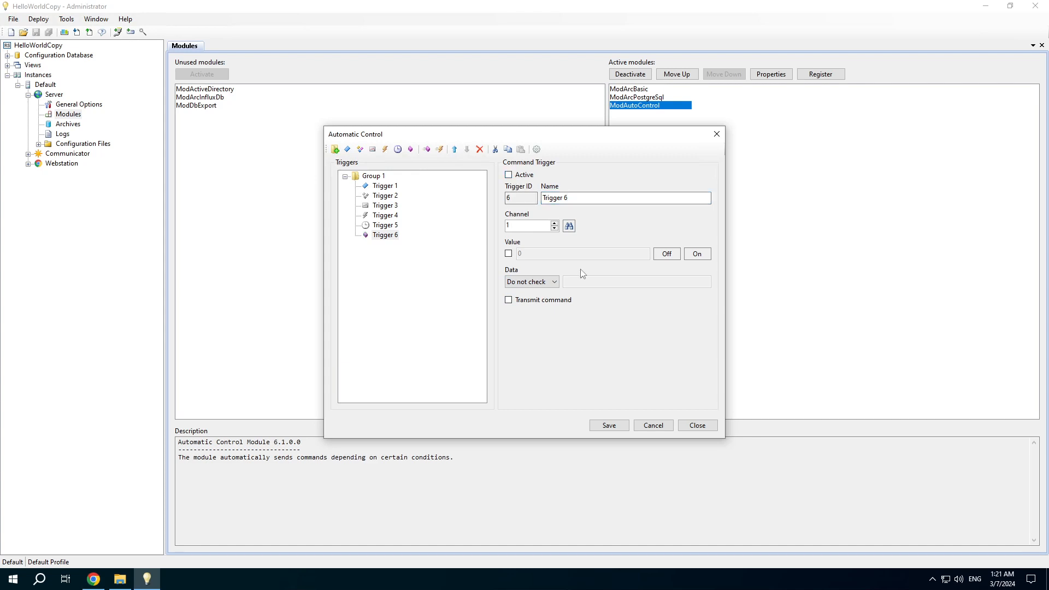
Save the trigger configuration and open the settings of Trigger 1.
left_click(611, 425)
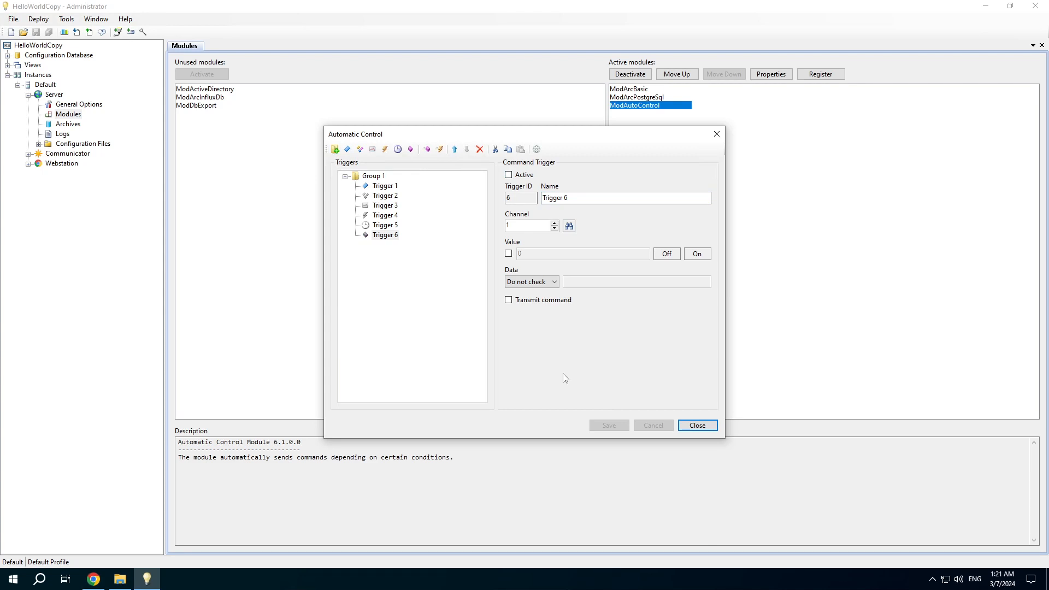
left_click(382, 187)
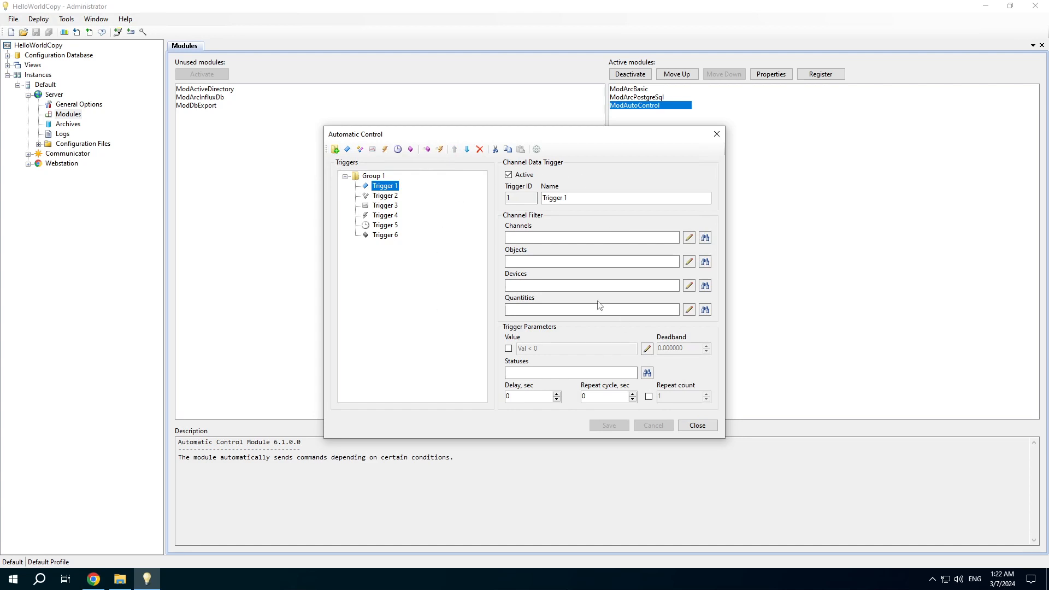
Check the Relay State and Analog Output items in the Simulator view in Chrome, and return to Administrator.
left_click(94, 580)
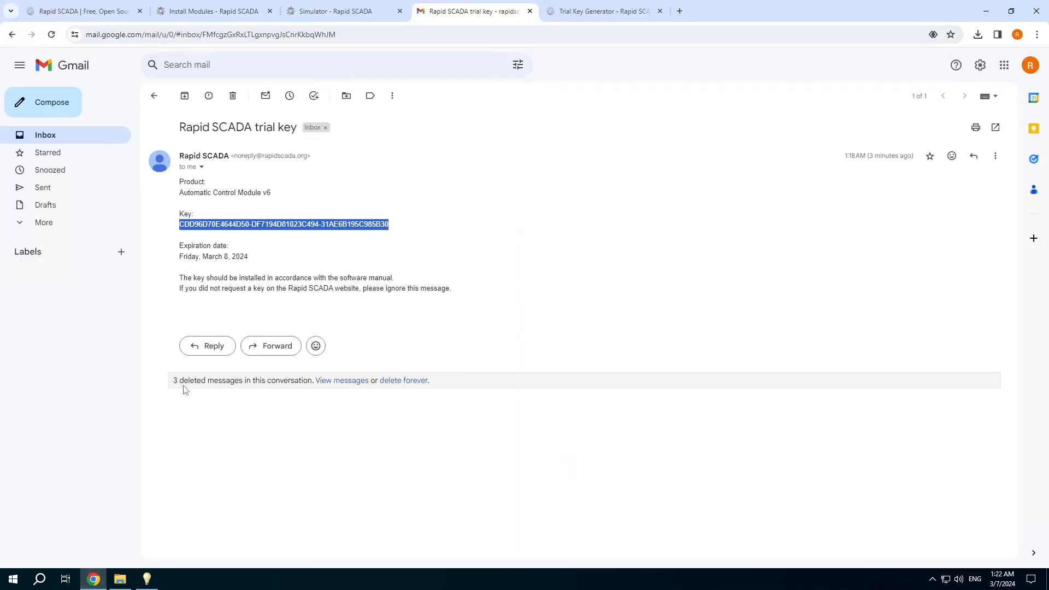
left_click(306, 14)
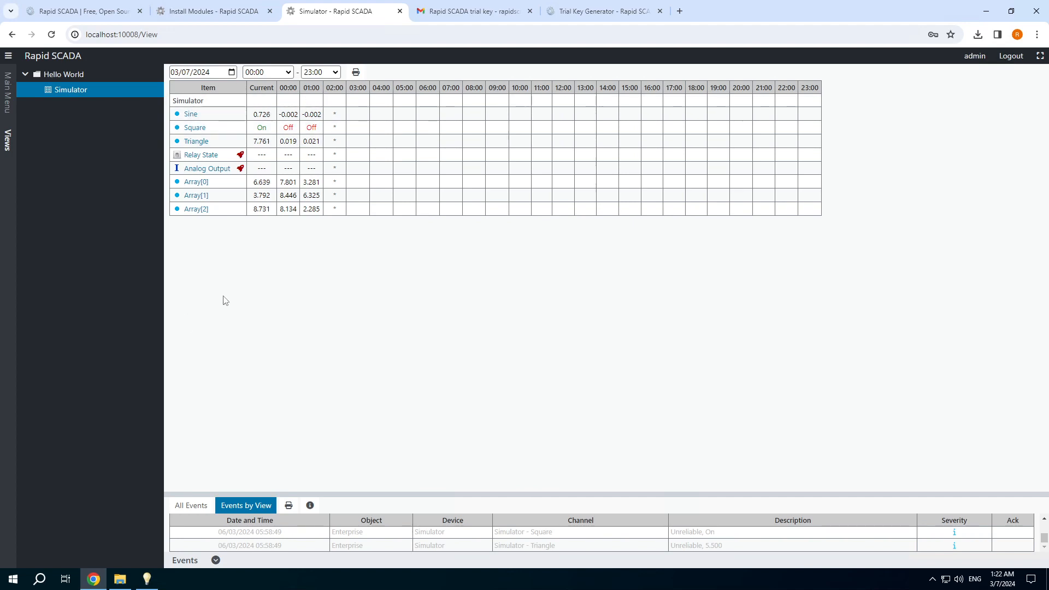
mouse_move(177, 163)
left_click(154, 588)
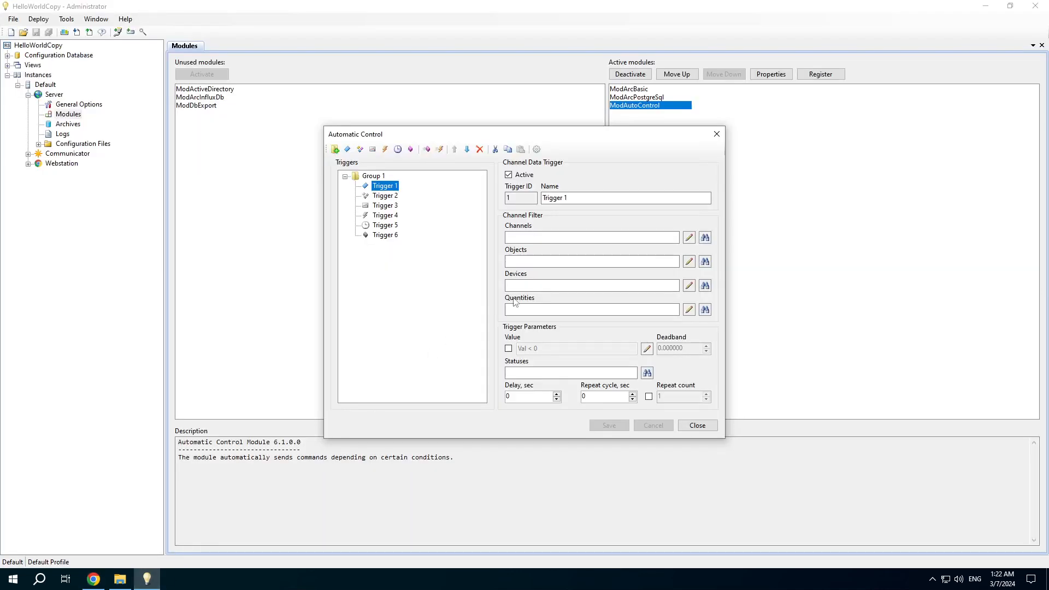
Set the channel filter of Trigger 1 to channel 105, Simulator - Analog Output.
left_click(705, 239)
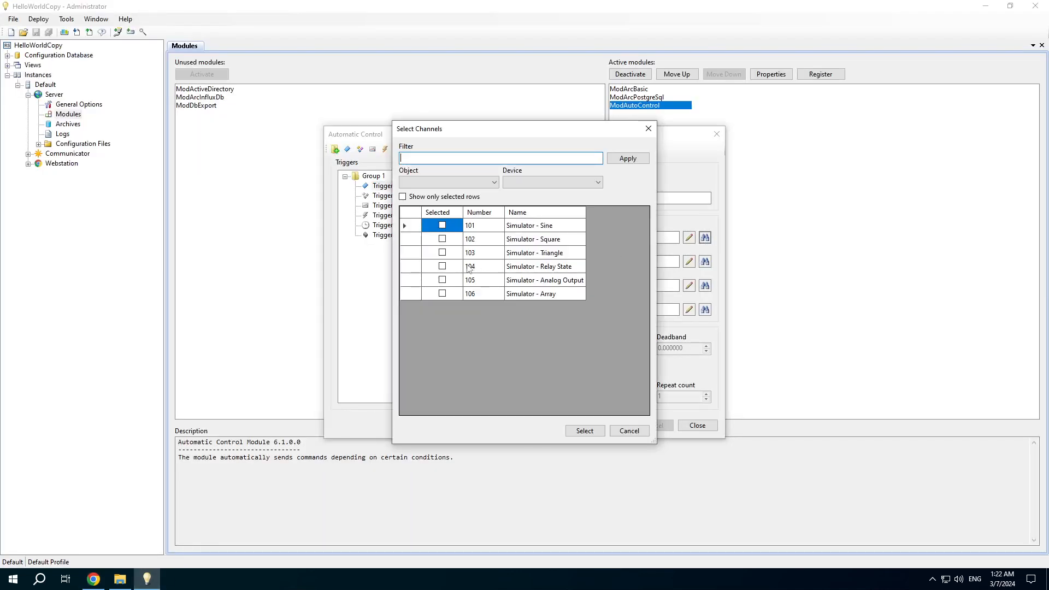
left_click(443, 281)
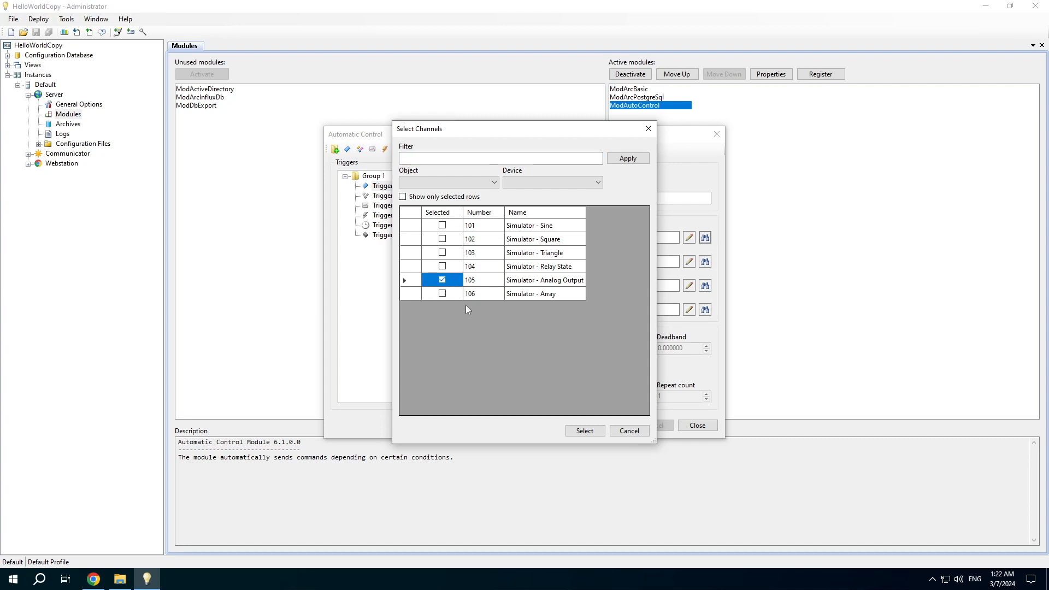
left_click(585, 432)
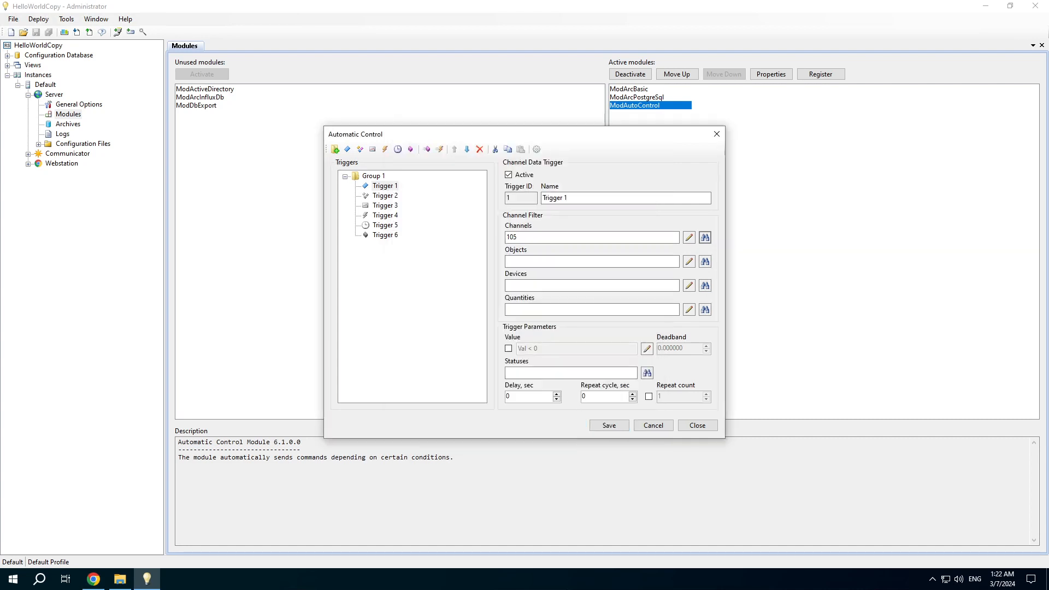
Enable the value check for Trigger 1 and set its condition to greater than or equal to 10.
left_click(508, 348)
left_click(647, 349)
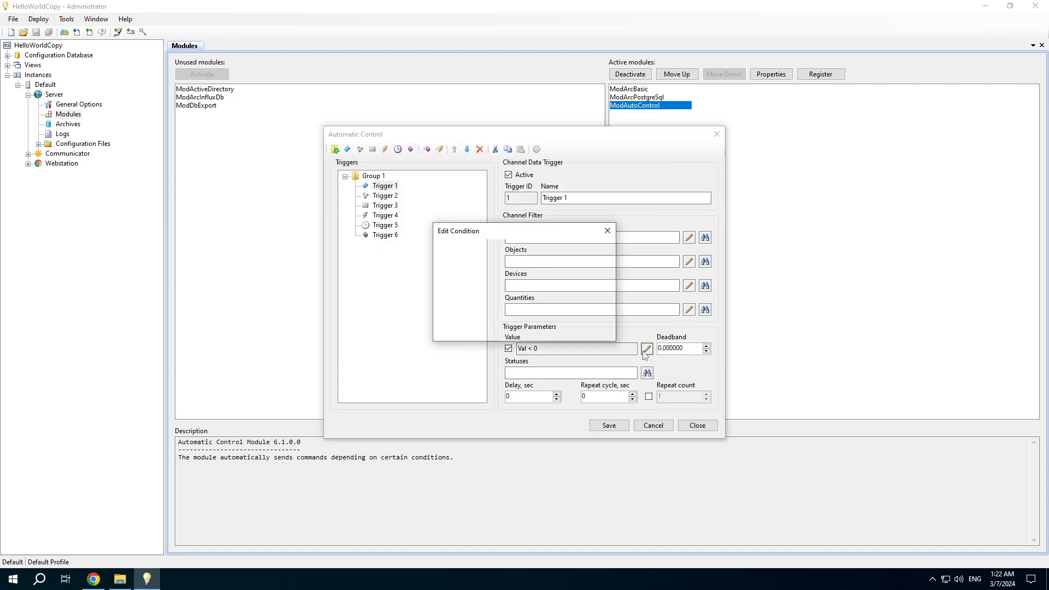
left_click(482, 261)
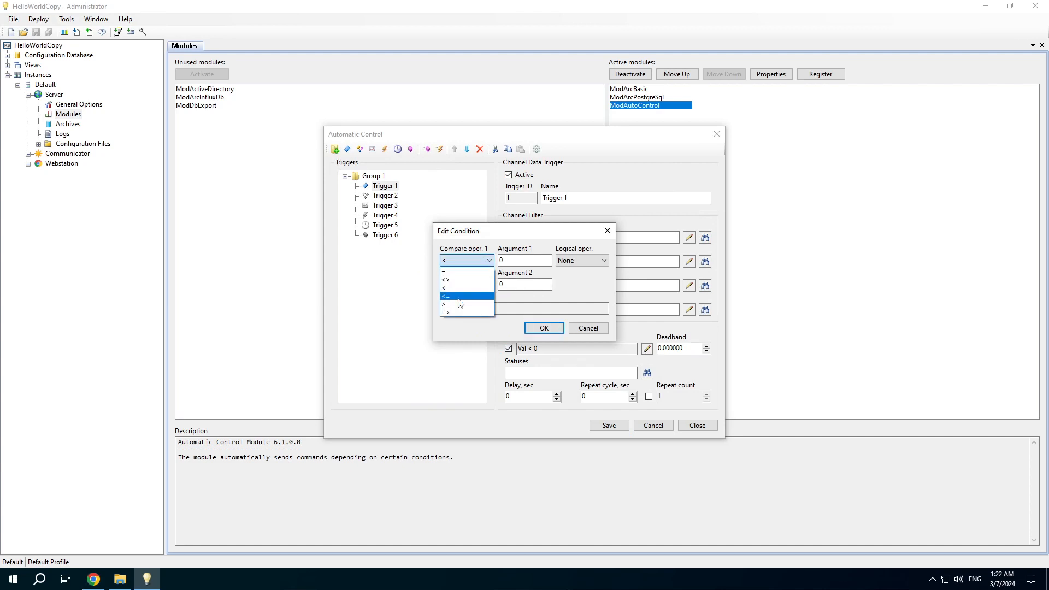
left_click(464, 310)
key("Tab")
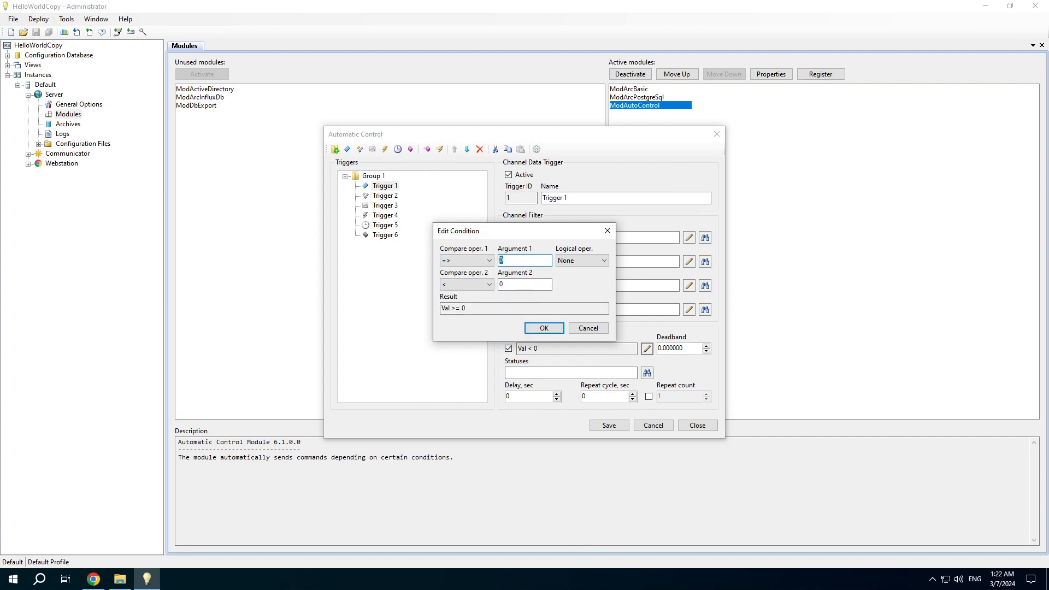
type("10")
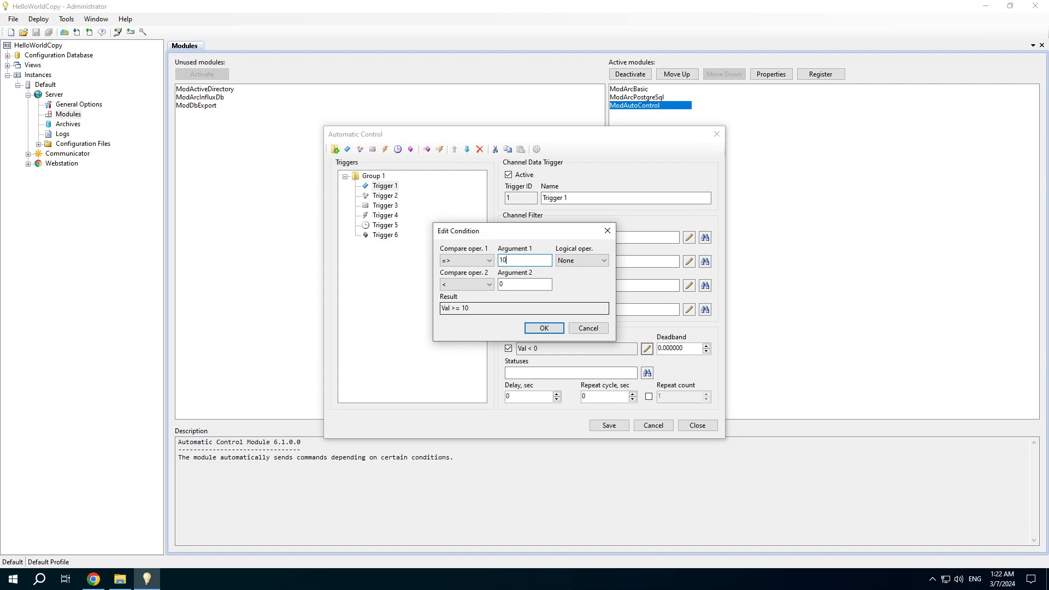
left_click(546, 329)
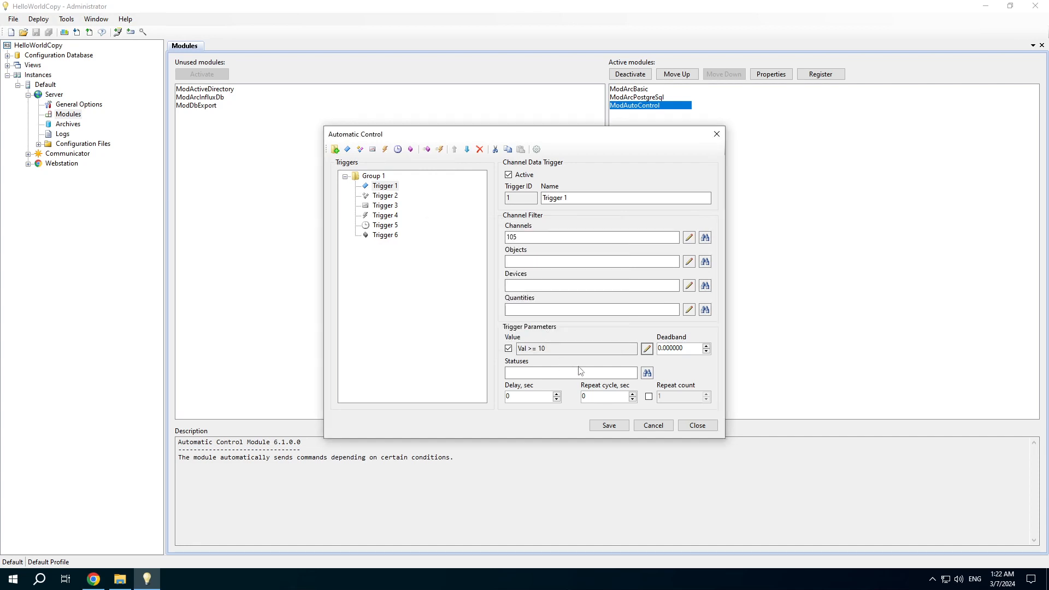
Set the deadband of Trigger 1 to 5 and save the configuration.
left_click(660, 348)
type("5")
left_click(599, 431)
Add a command to Trigger 1 that sends On to channel 104, Simulator - Relay State, on firing.
left_click(427, 150)
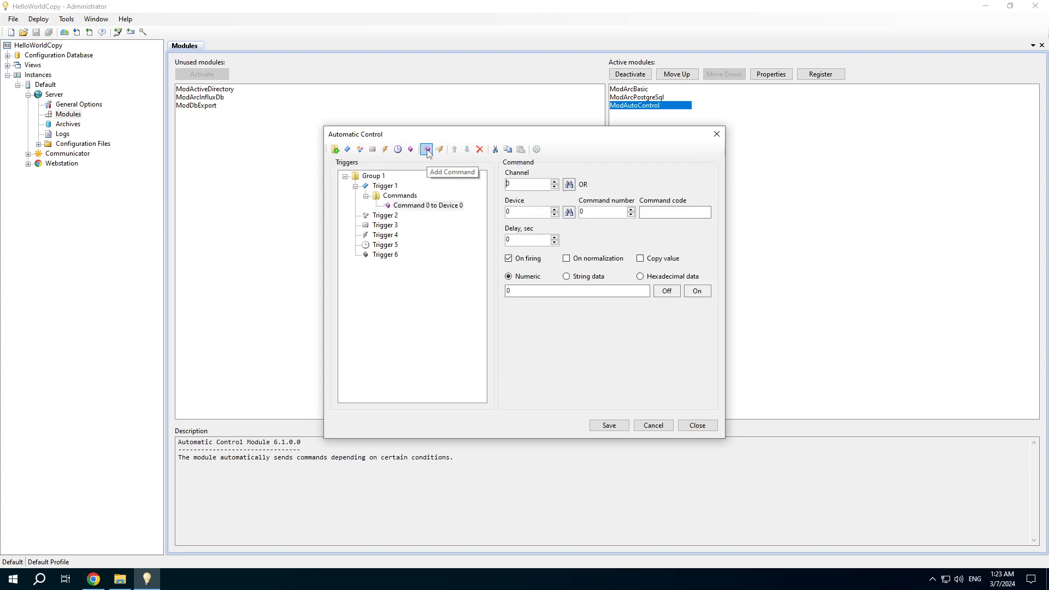
left_click(569, 184)
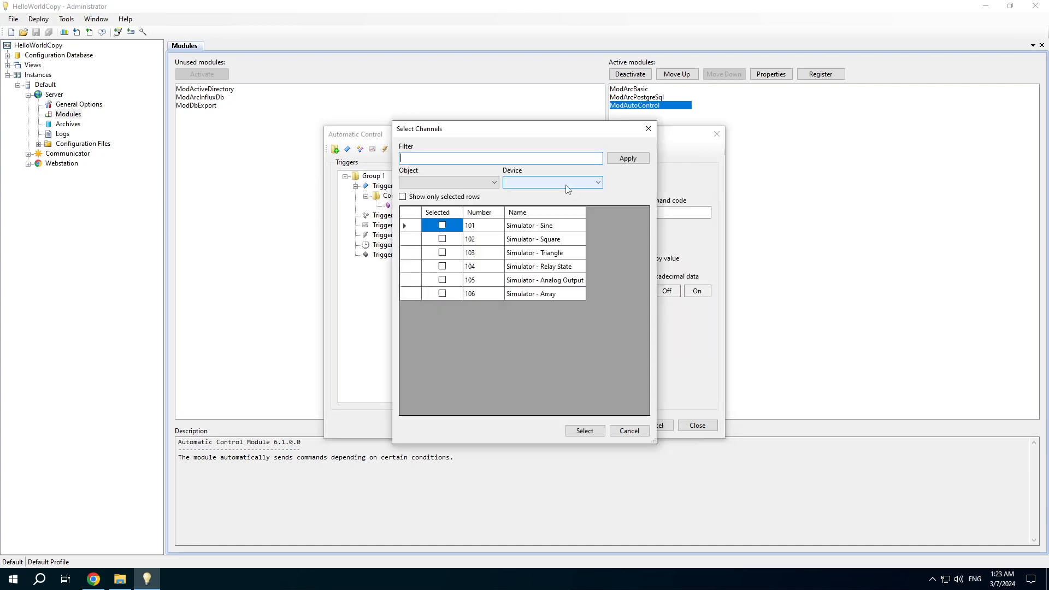
left_click(443, 267)
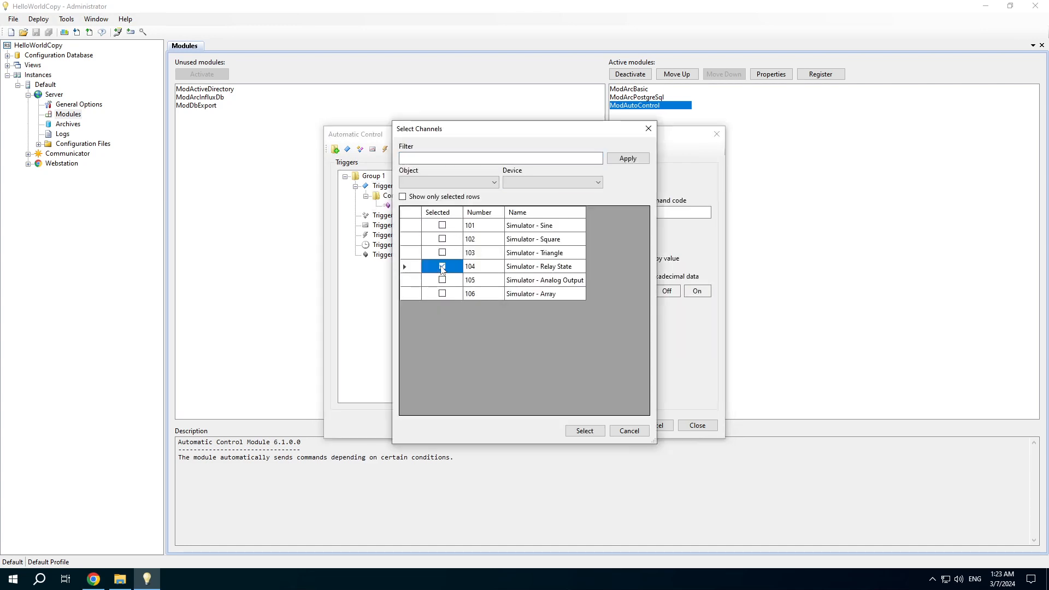
left_click(574, 432)
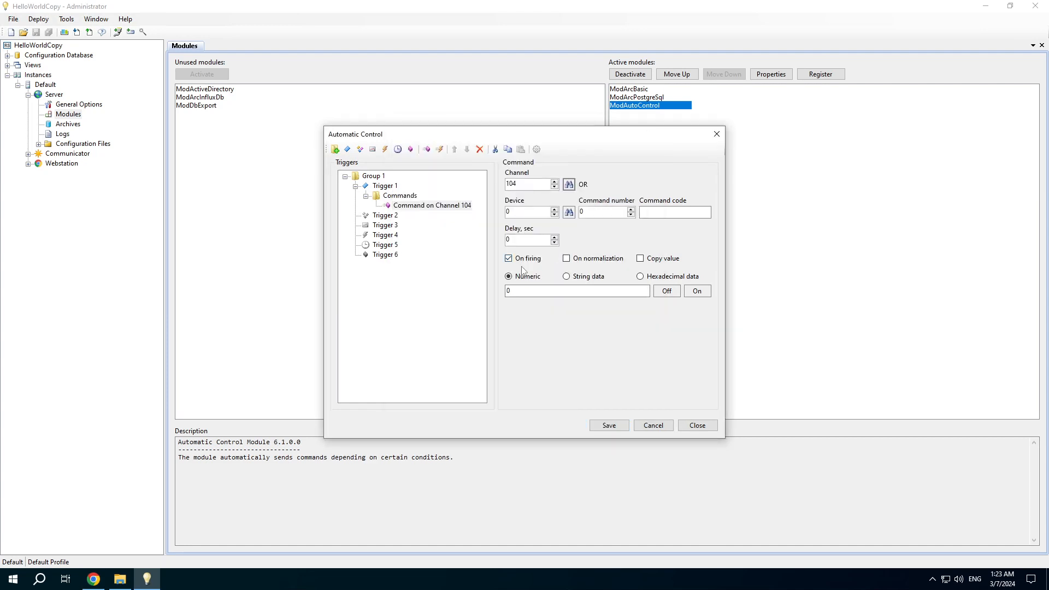
left_click(699, 294)
Add a second command to Trigger 1 on channel 104 with numeric value 0, sent only on normalization, and save.
left_click(427, 149)
left_click(569, 185)
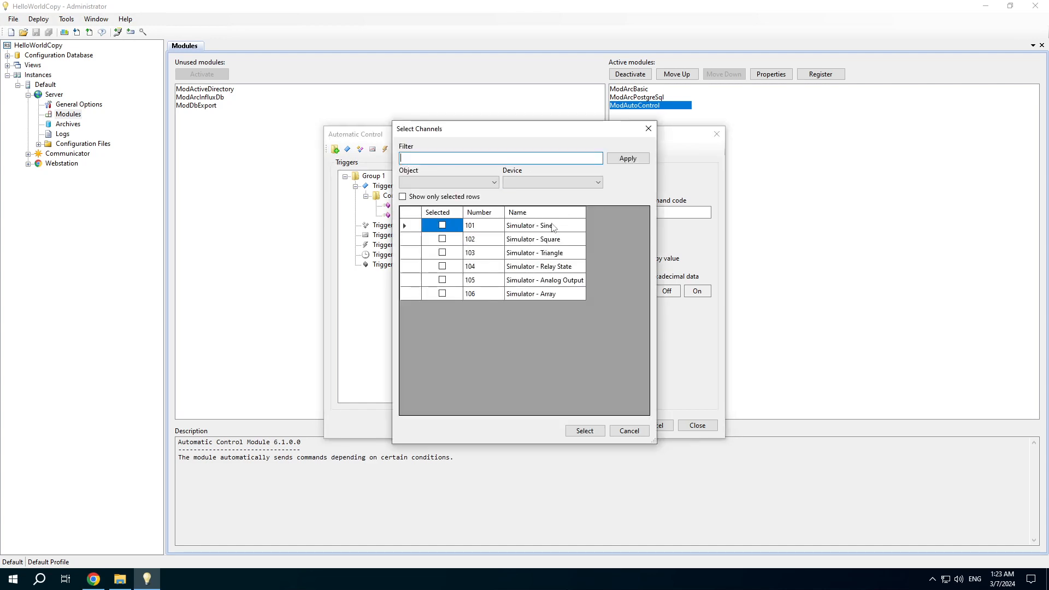
left_click(442, 266)
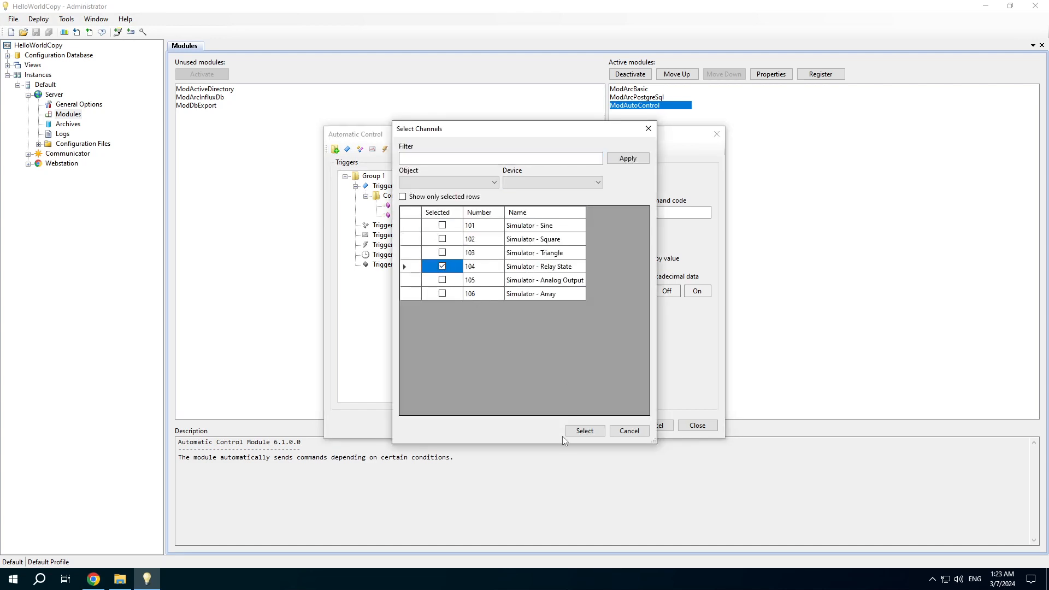
left_click(584, 431)
left_click(566, 257)
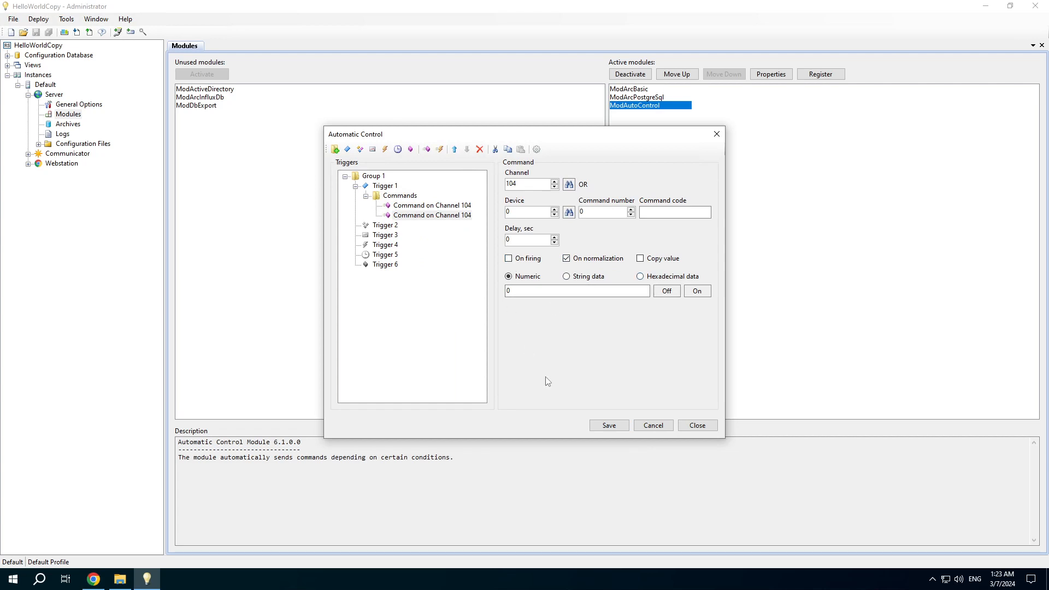
left_click(610, 426)
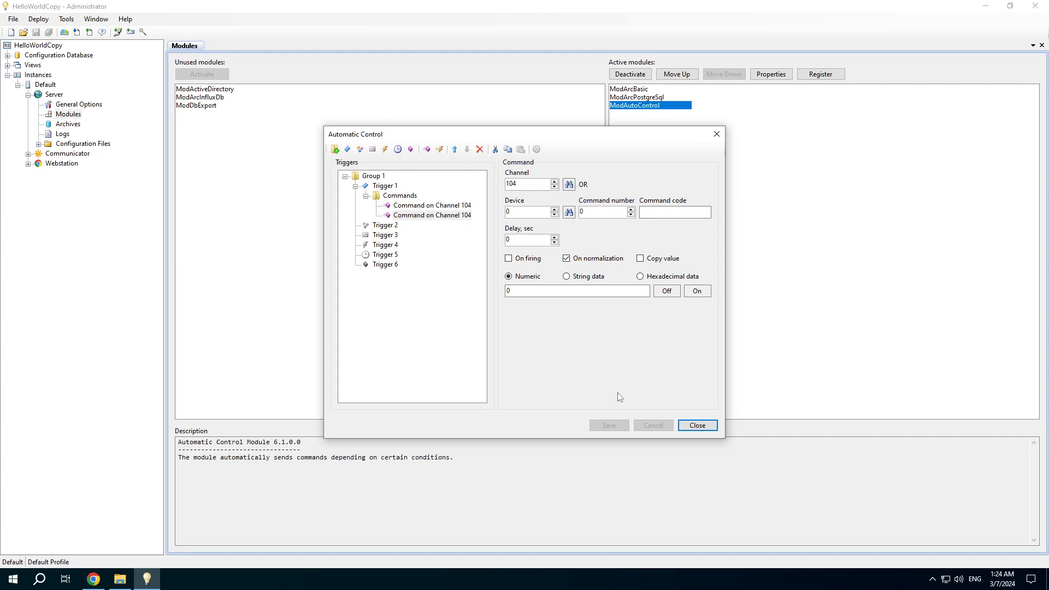
Close the Automatic Control settings and upload the configuration of the Default instance using Default Profile.
left_click(697, 426)
left_click(89, 32)
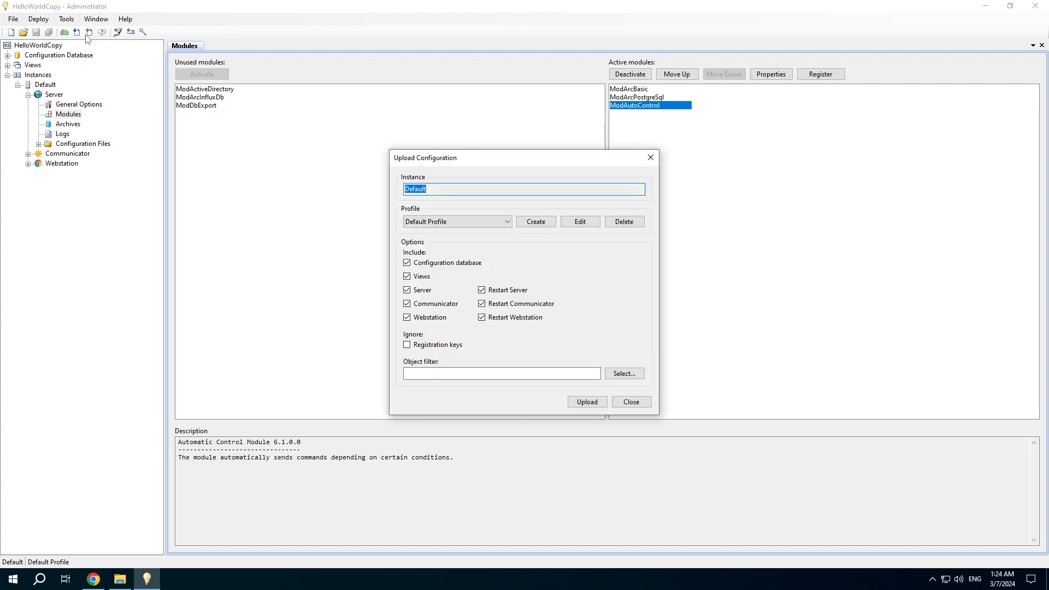
left_click(575, 407)
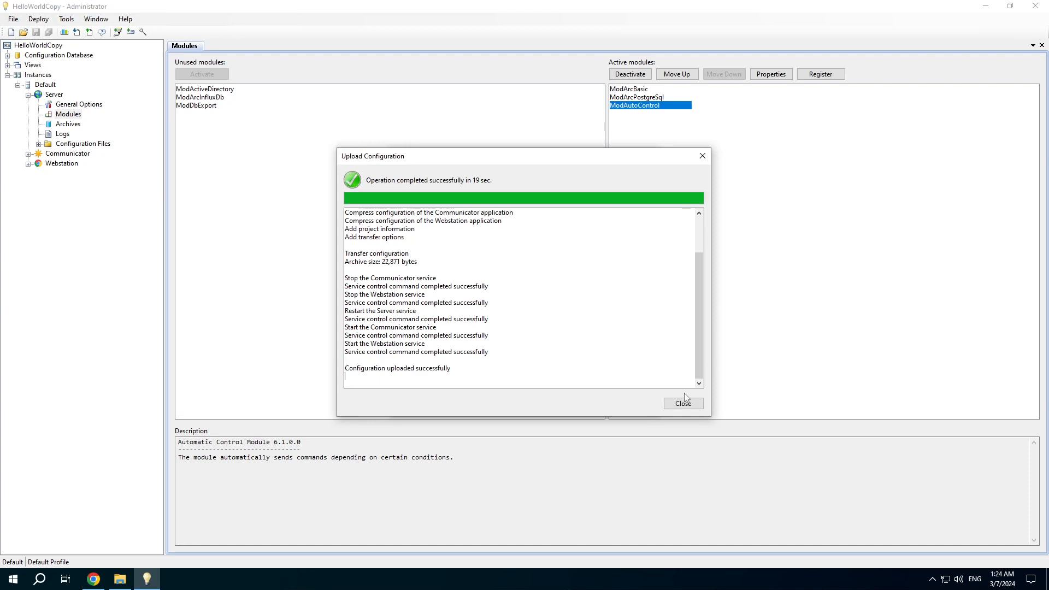
left_click(686, 403)
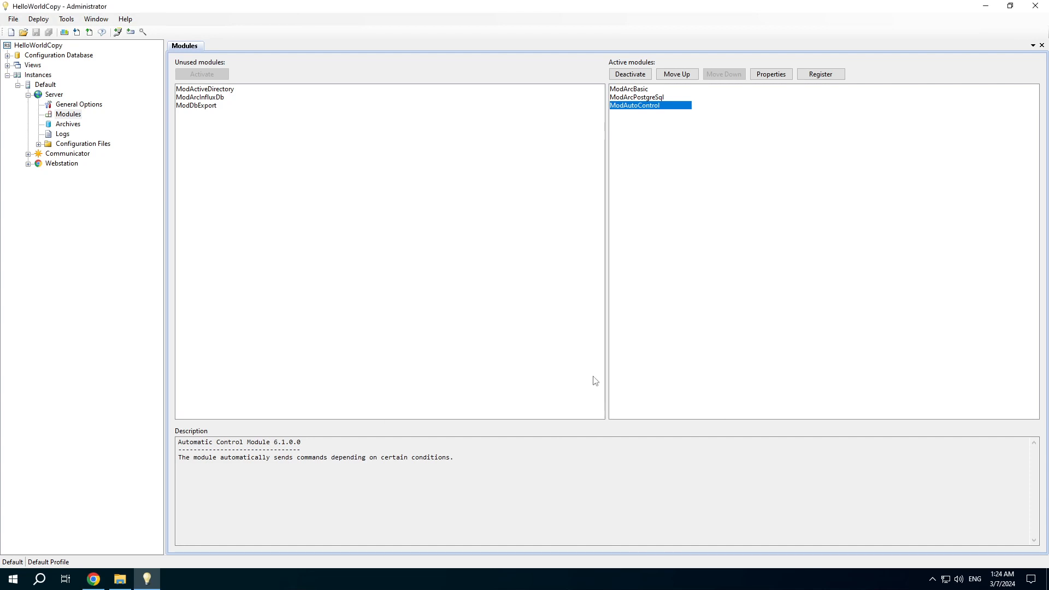
Open the server's ModAutoControl.log and examine the registration check and the state of Trigger 1.
left_click(62, 134)
left_click(266, 59)
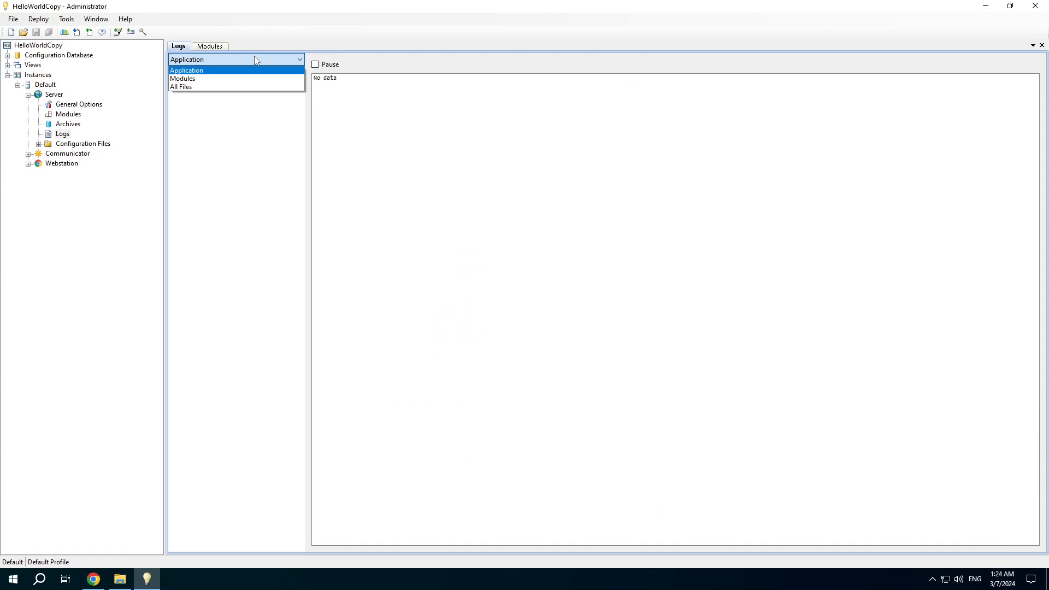
left_click(241, 81)
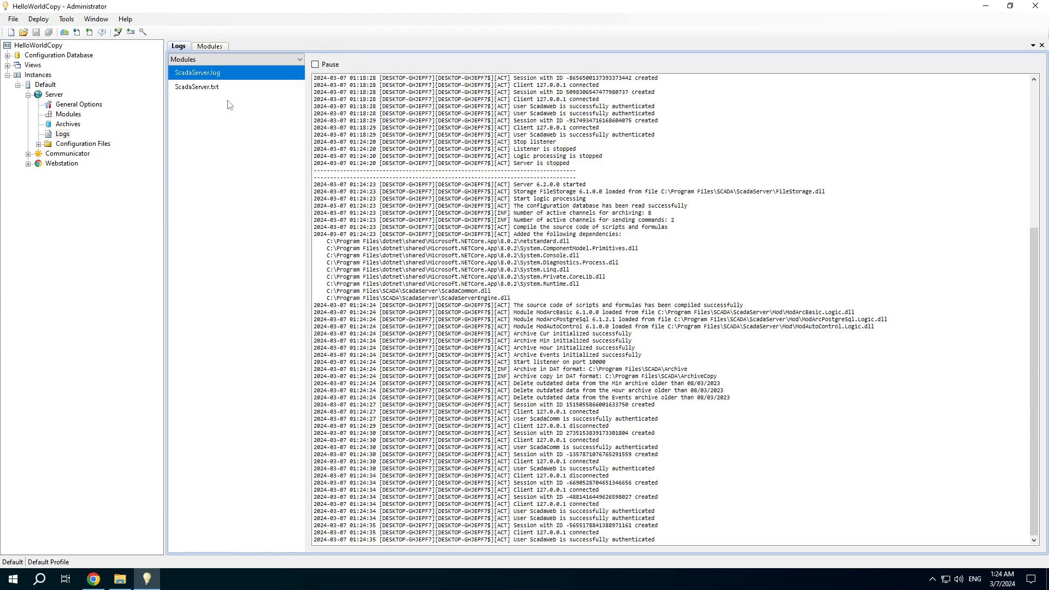
left_click(229, 59)
left_click(219, 81)
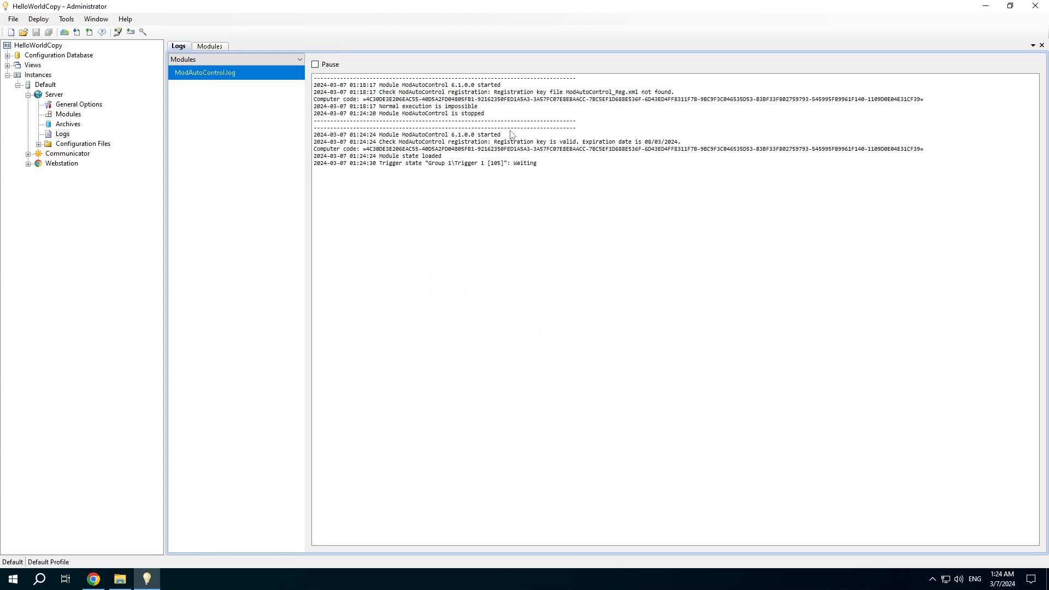
left_click(529, 144)
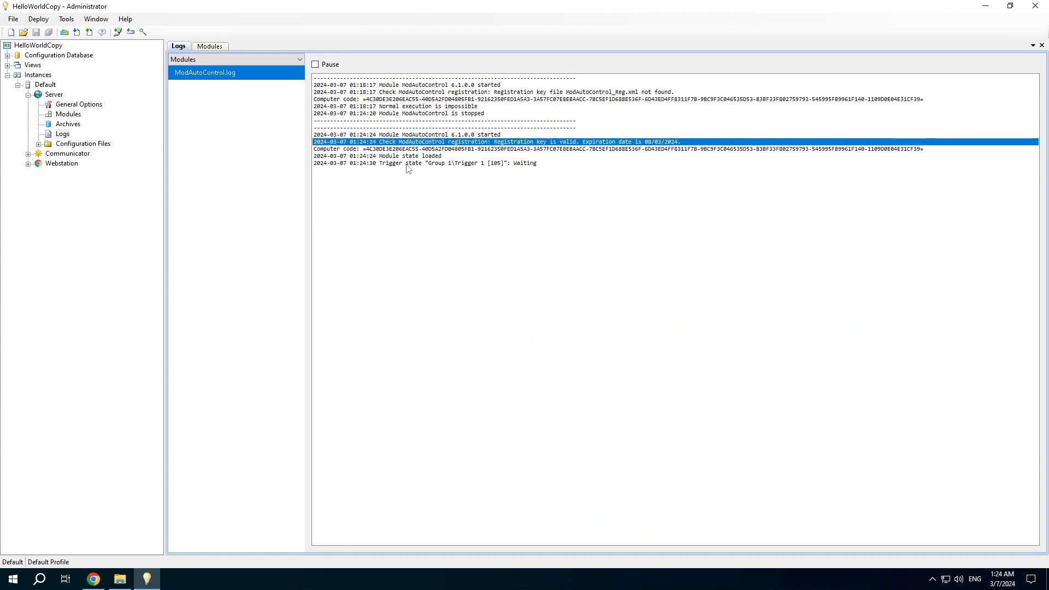
left_click(428, 164)
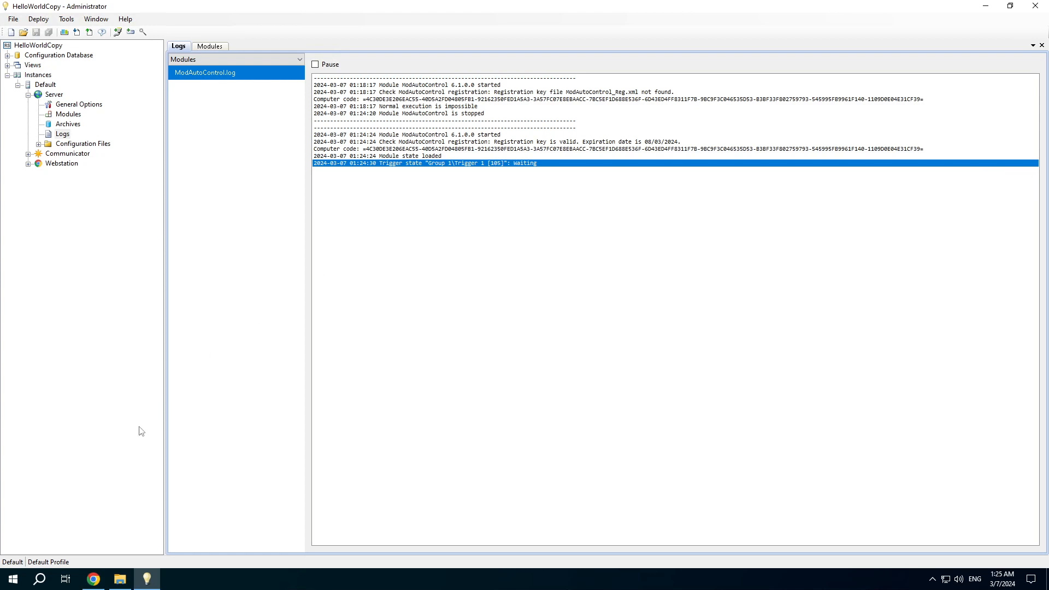
Switch to the Simulator view in Chrome and send the command value 5 to the Analog Output channel.
mouse_move(95, 586)
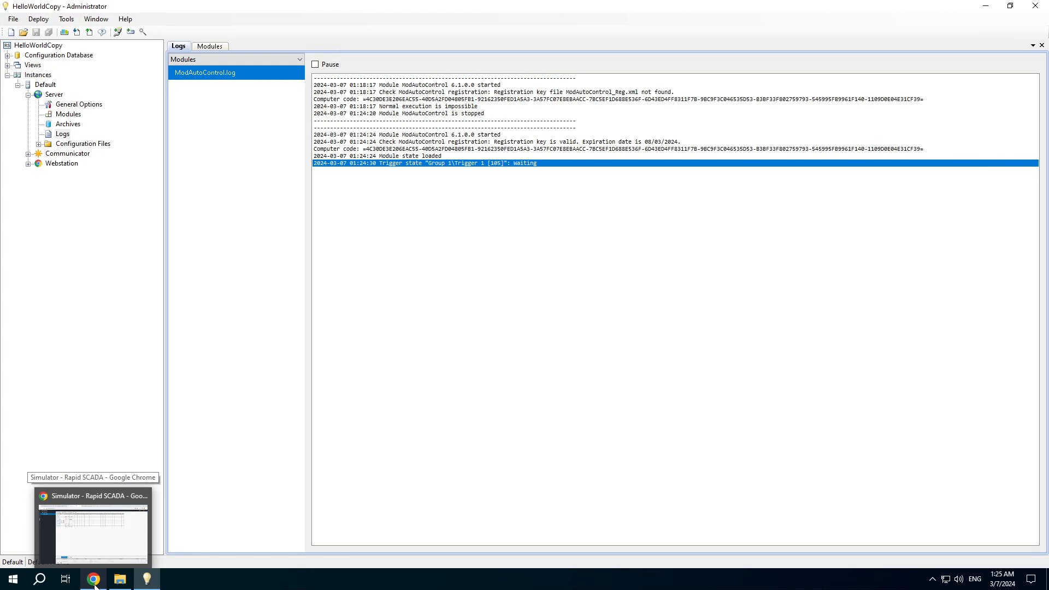
left_click(94, 586)
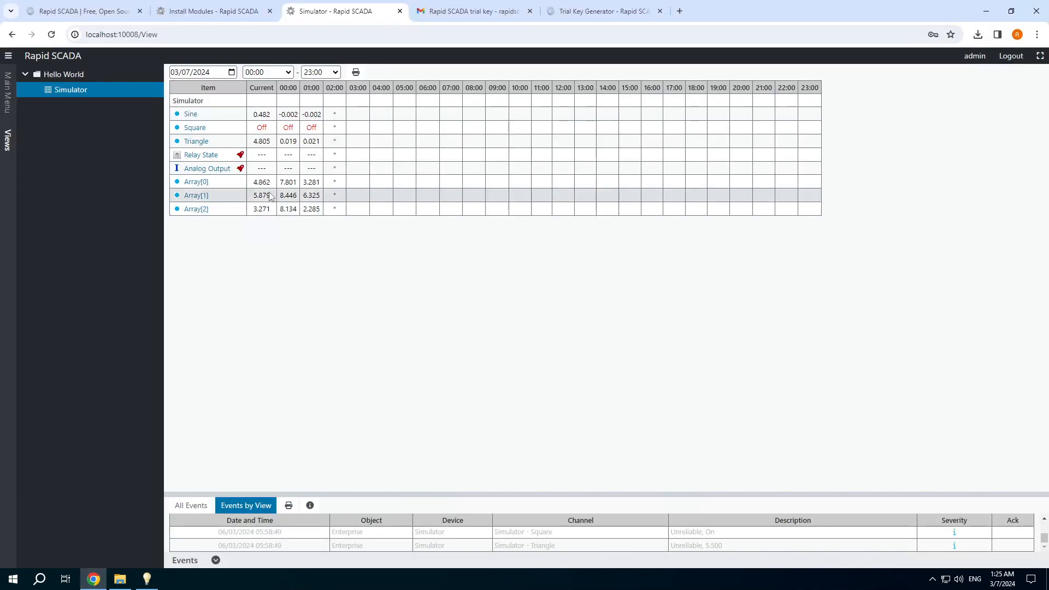
left_click(241, 169)
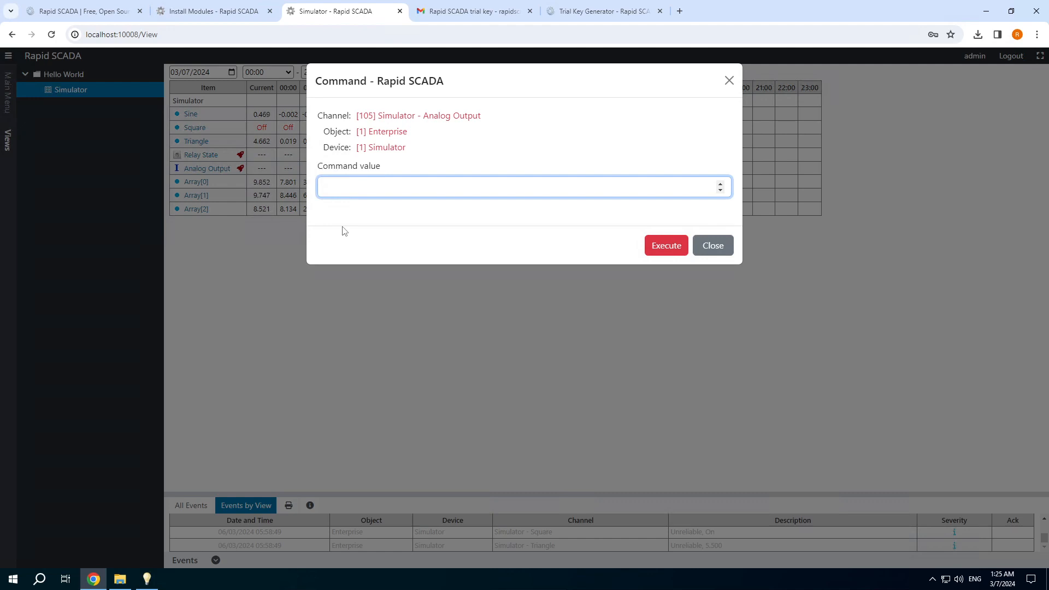
type("5")
left_click(668, 247)
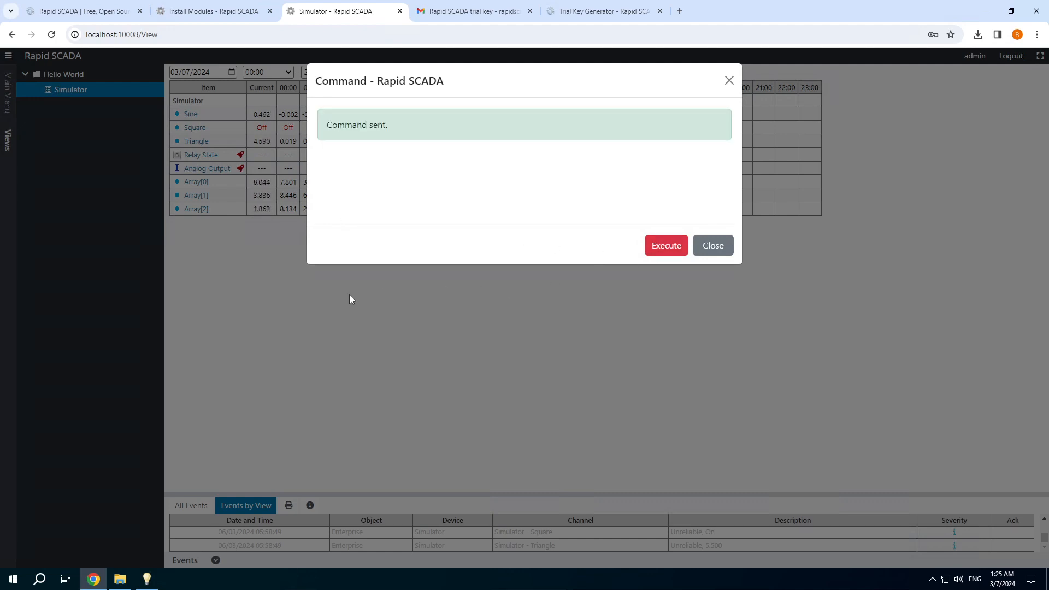
left_click(300, 290)
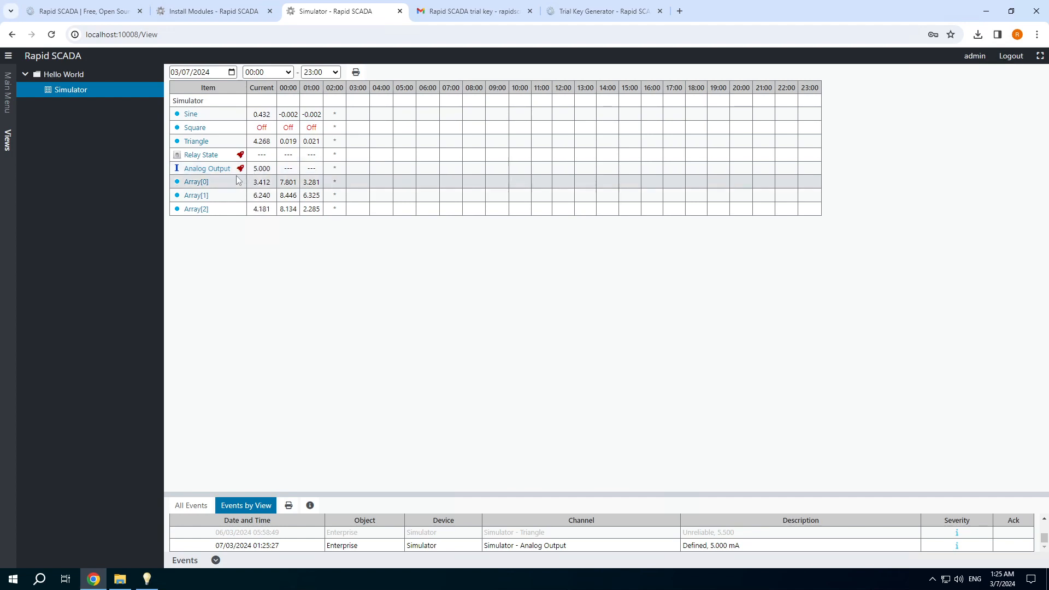
Send the command value 12 to the Analog Output channel.
left_click(243, 172)
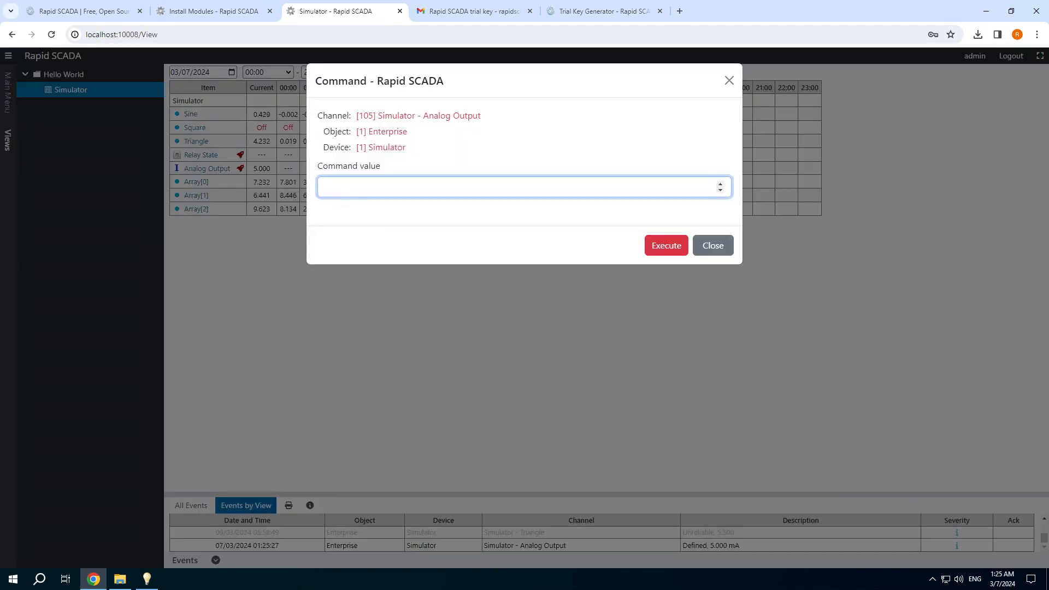
type("12")
left_click(659, 250)
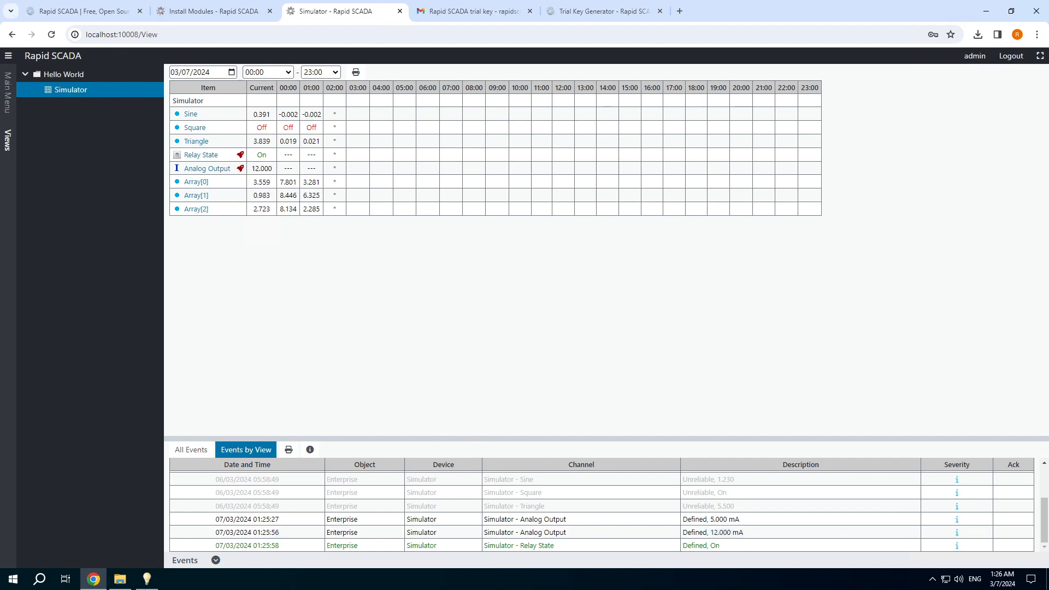
Switch to Administrator, examine the command sent to channel 104 in ModAutoControl.log, and return to the Simulator view in Chrome.
left_click(146, 578)
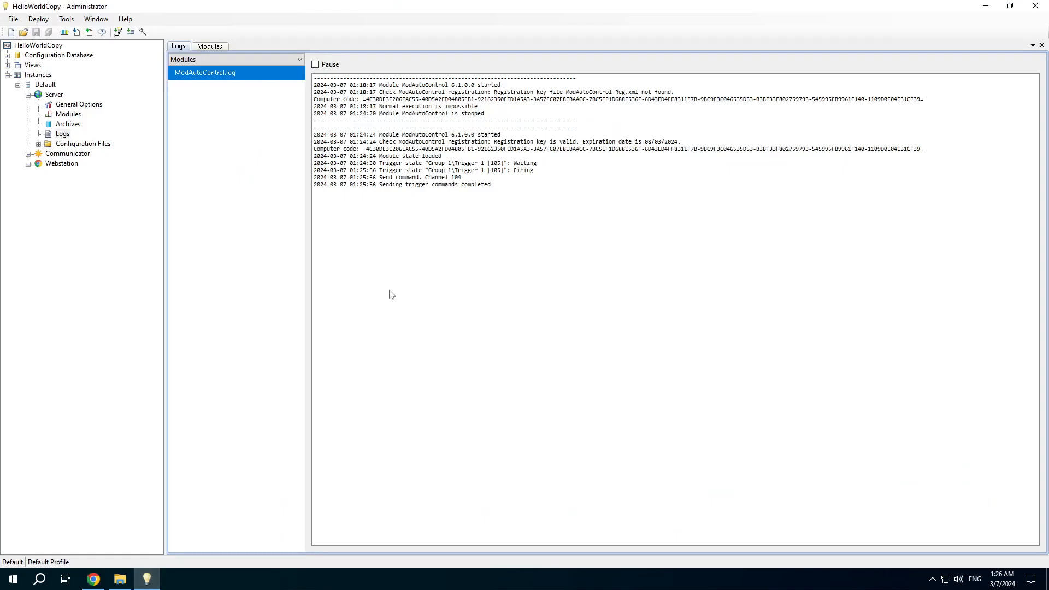
left_click(413, 179)
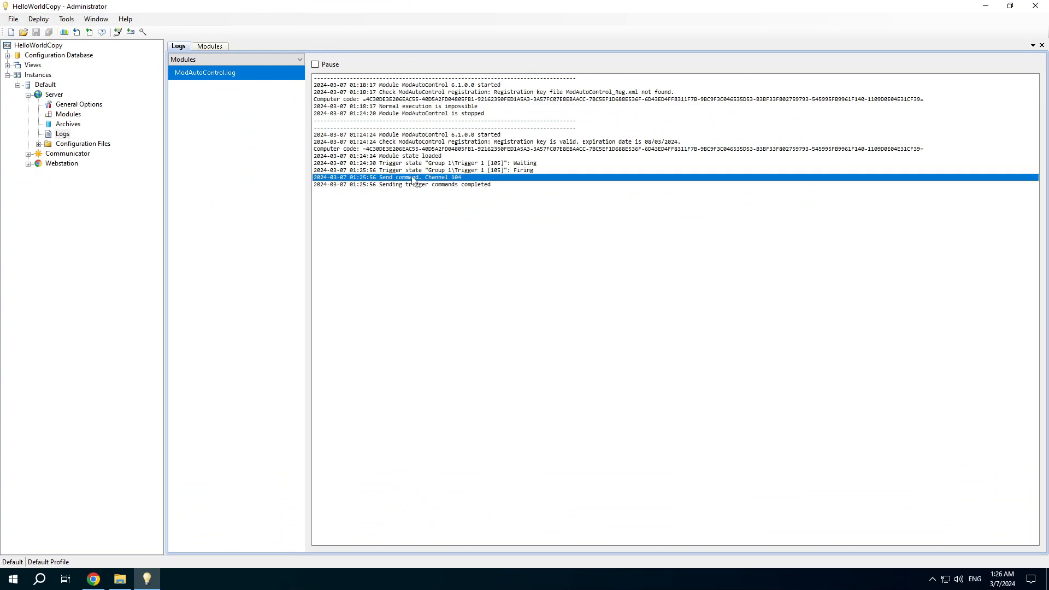
left_click(93, 579)
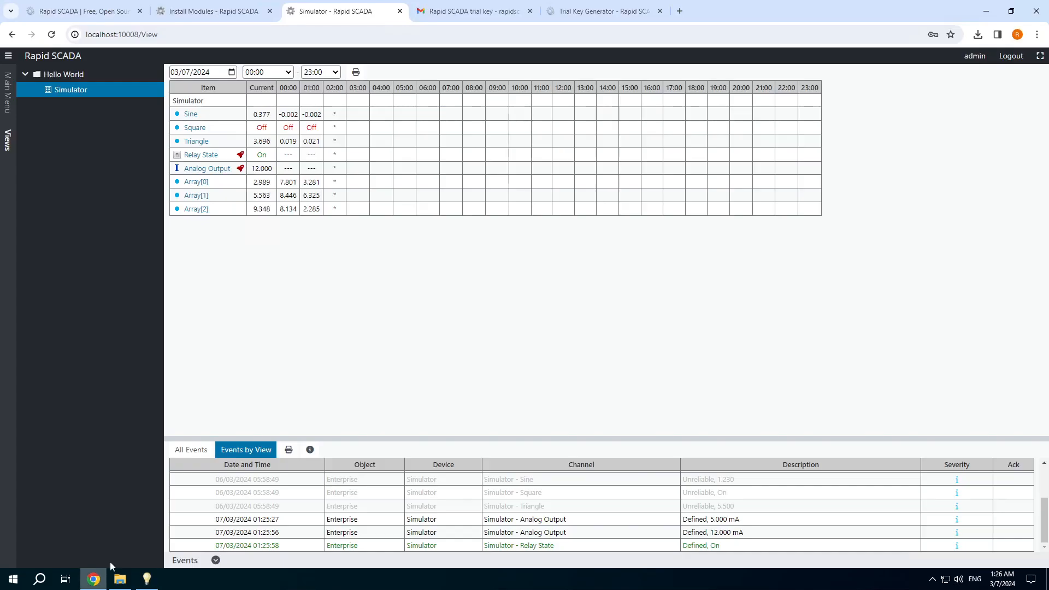
Send the command value 9.9 to the Analog Output channel and dismiss the command dialog.
left_click(241, 169)
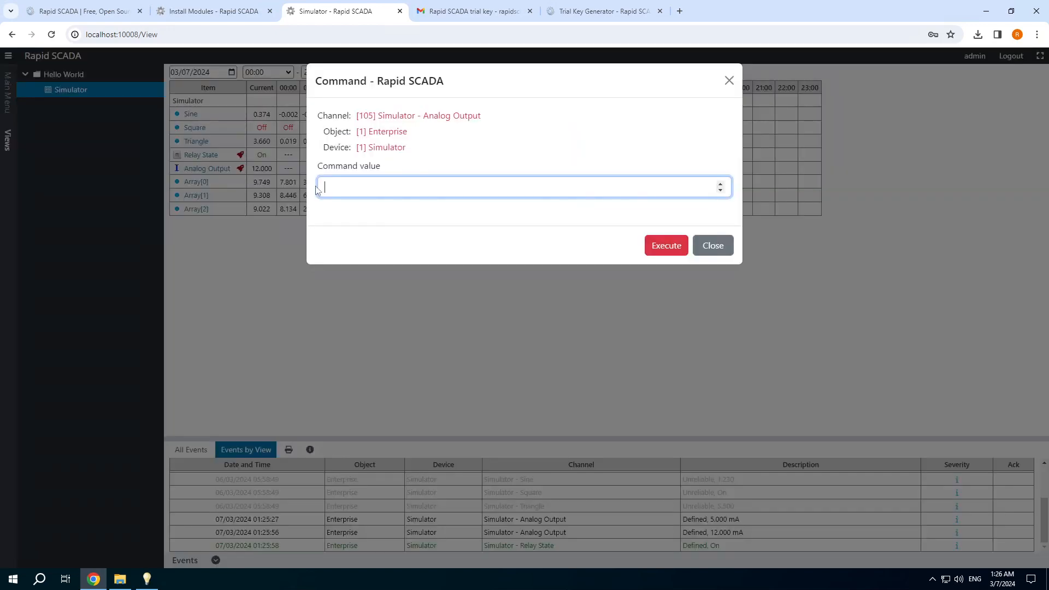
type("9.9")
left_click(664, 247)
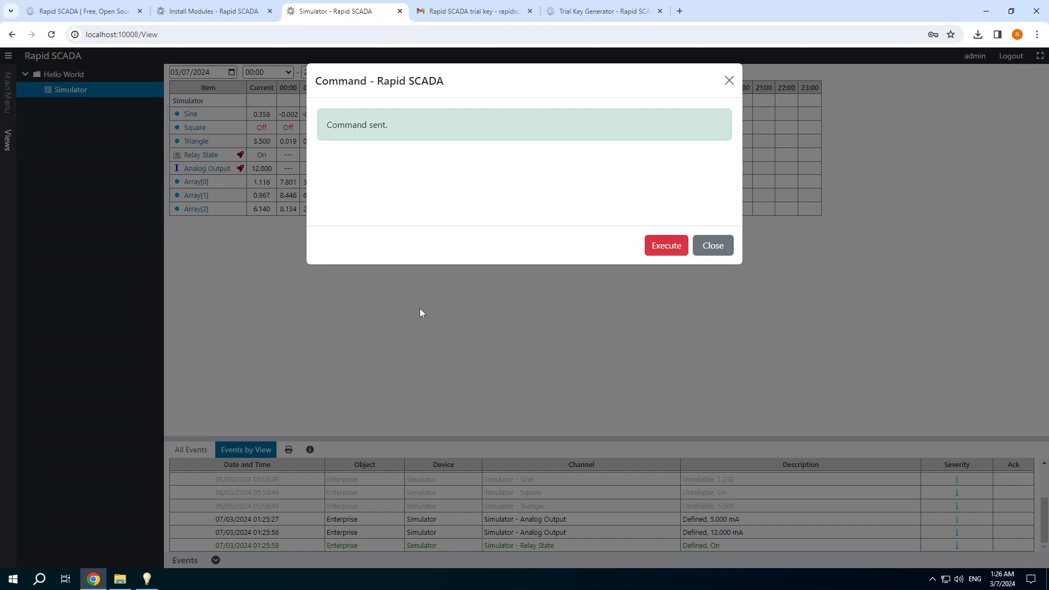
left_click(419, 312)
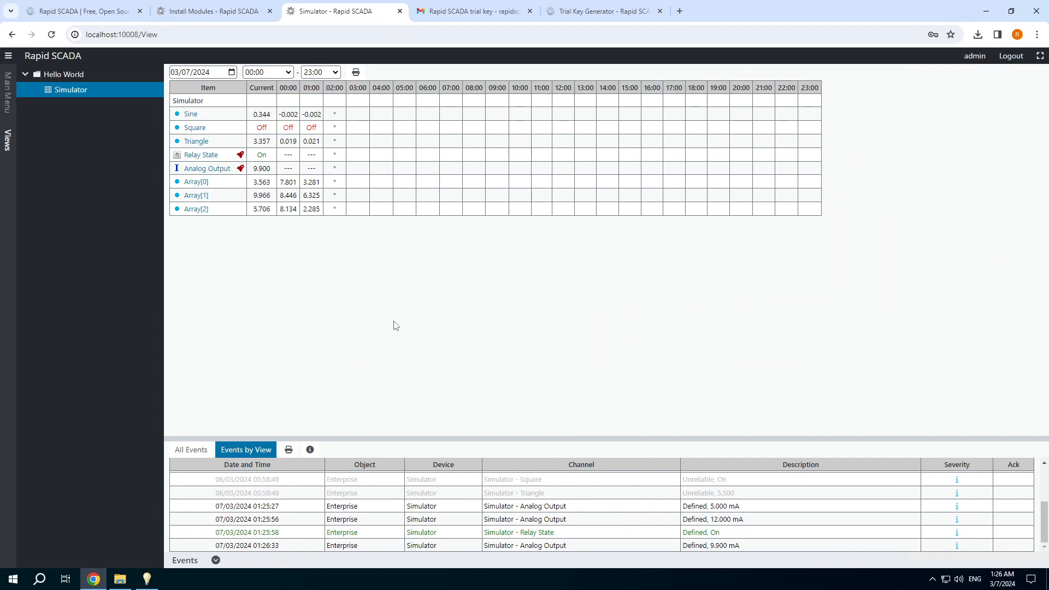
Send the command value 9 to the Analog Output channel.
left_click(241, 170)
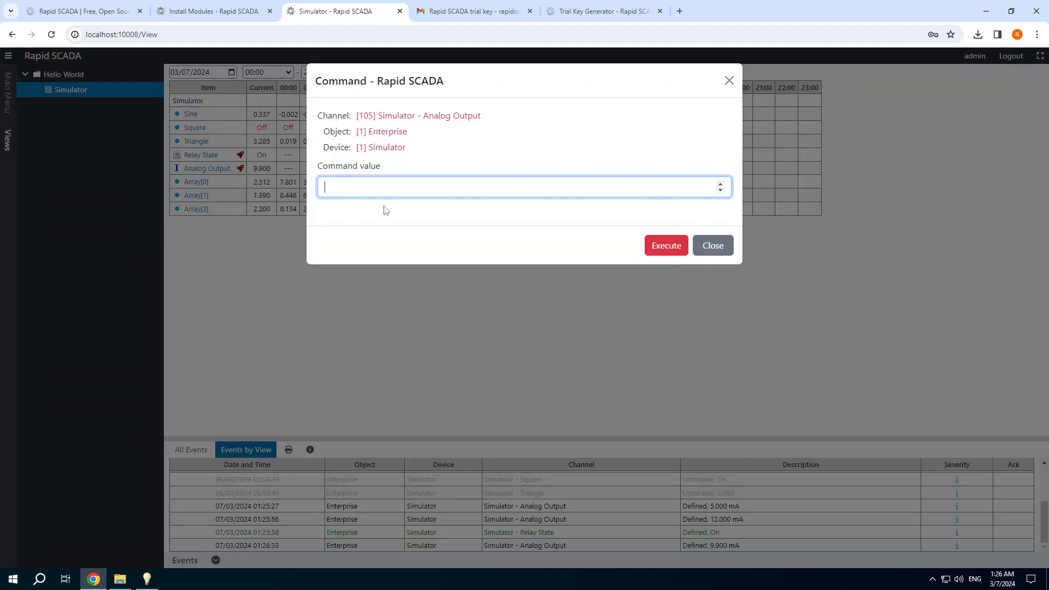
type("9")
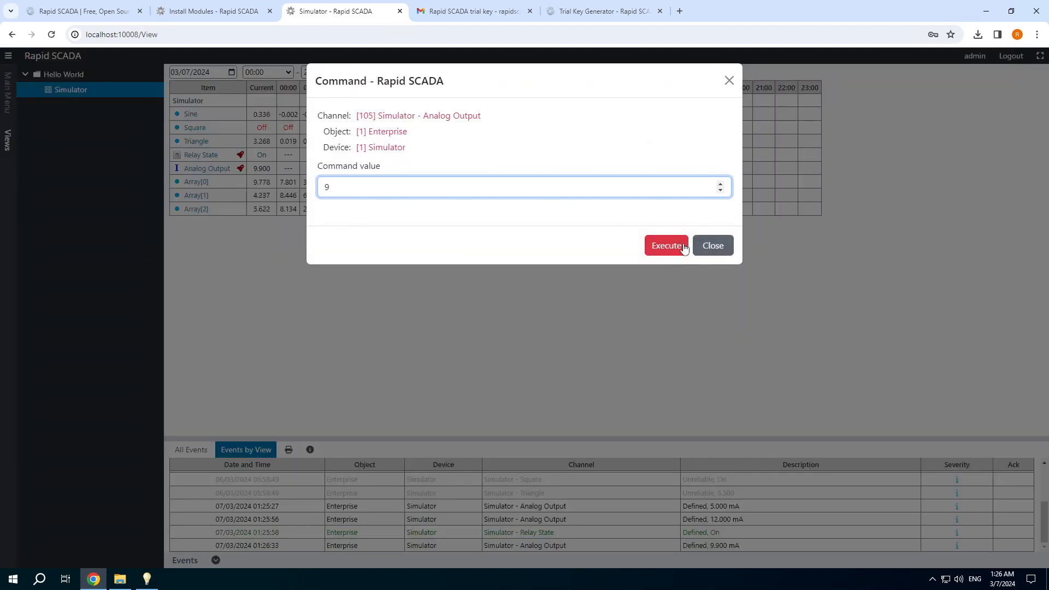
left_click(675, 247)
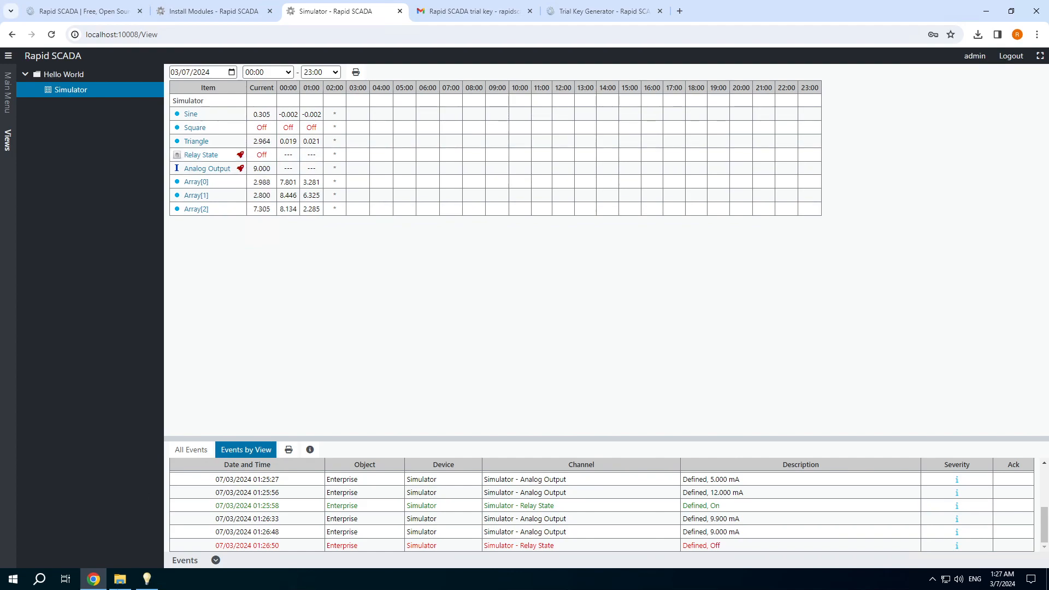
Switch to Administrator, examine the latest state entry of Trigger 1 in ModAutoControl.log, and return to the Simulator view in Chrome.
left_click(147, 580)
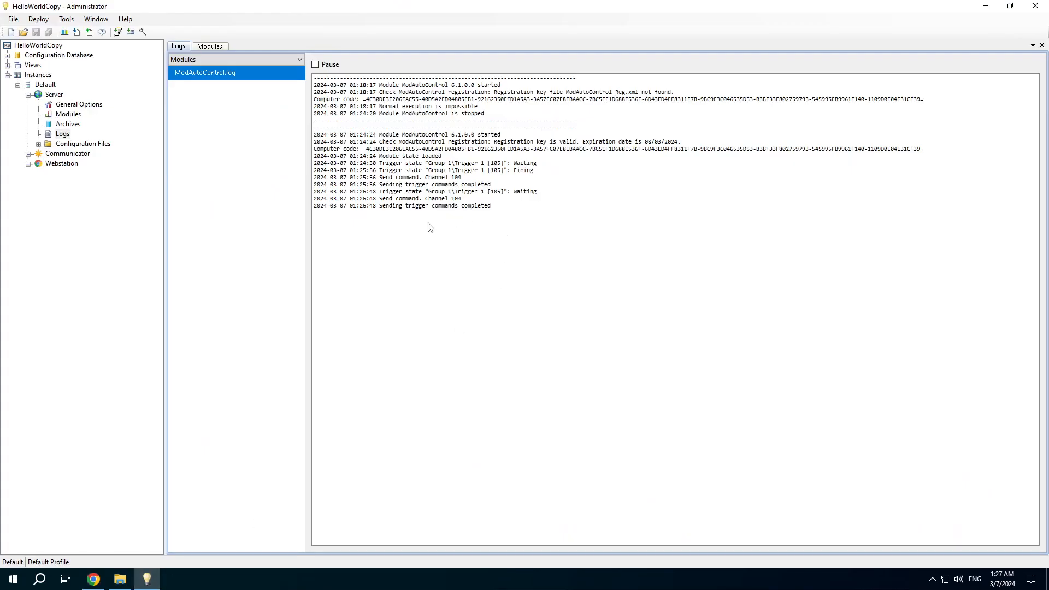
left_click(422, 192)
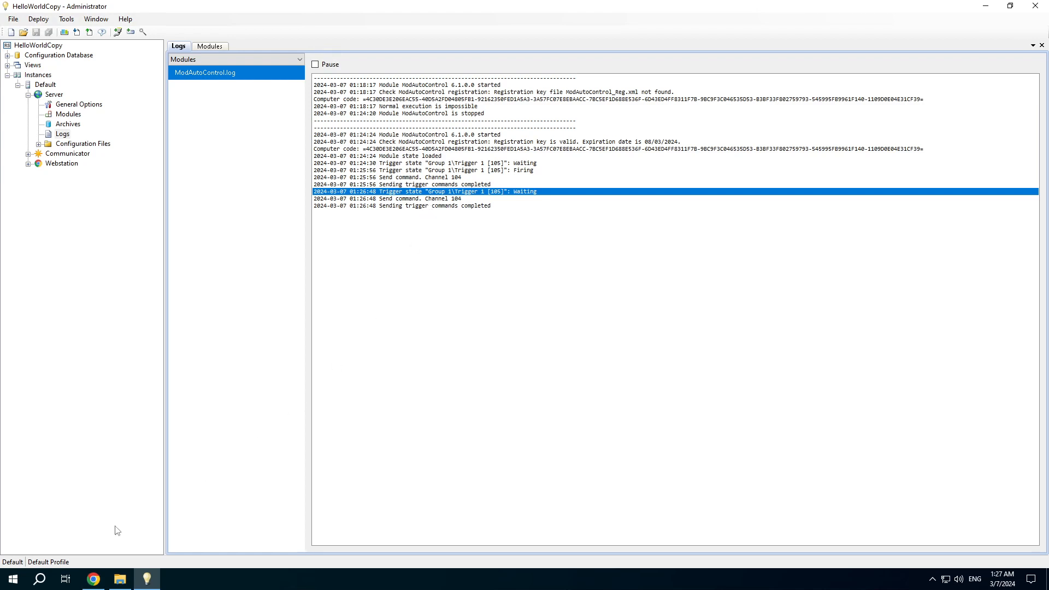
left_click(93, 581)
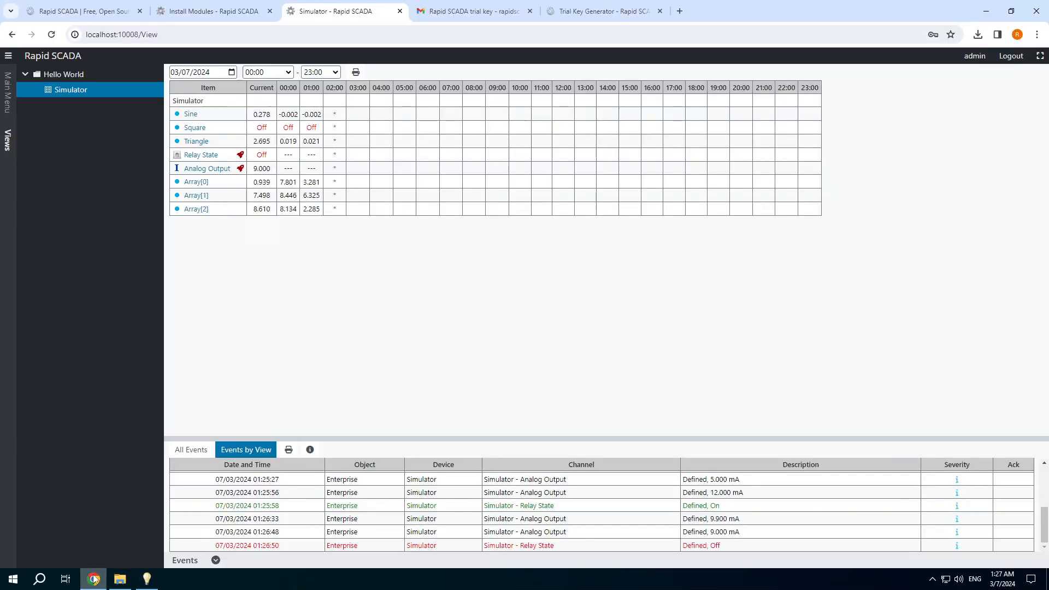